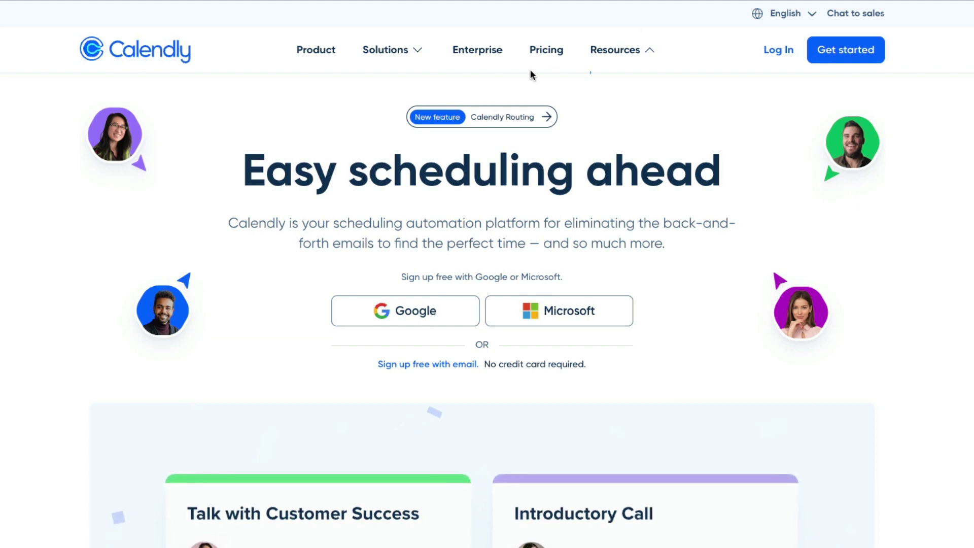
# Step: Scroll through Calendly's Free, Standard and Teams plan cards, highlighting the Free plan's unlimited meetings
pyautogui.click(547, 50)
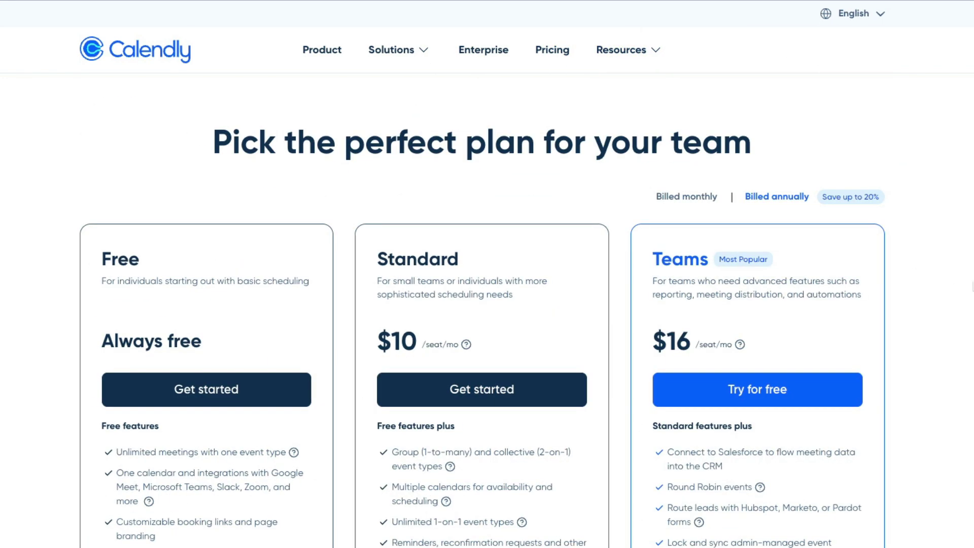
pyautogui.scroll(-1, 276, 446)
pyautogui.scroll(-1, 130, 350)
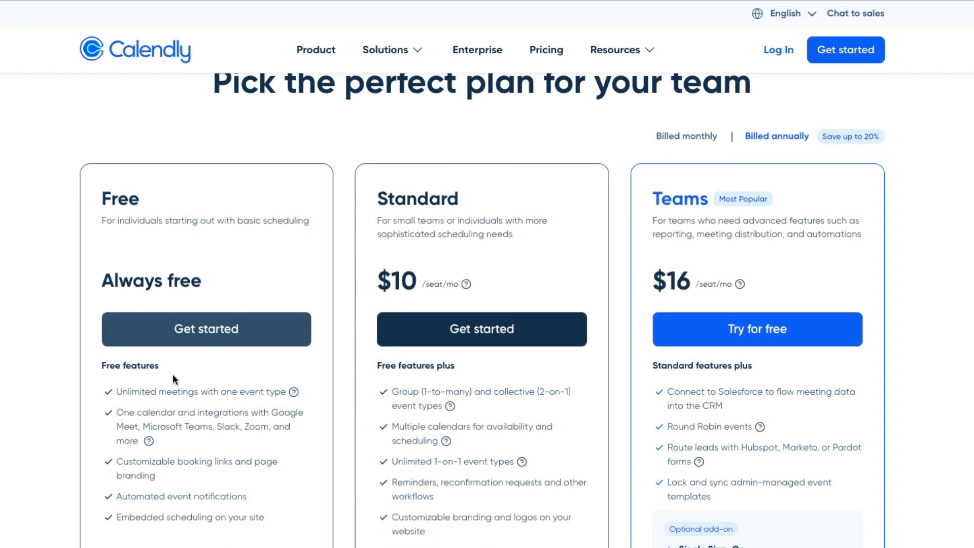
pyautogui.moveTo(144, 393); pyautogui.dragTo(272, 393)
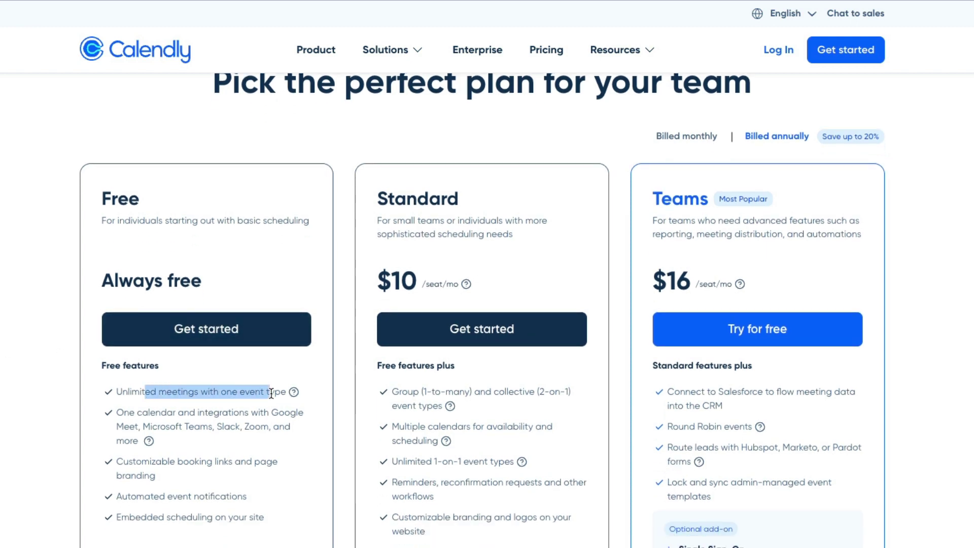
pyautogui.click(144, 410)
pyautogui.scroll(-3, 247, 401)
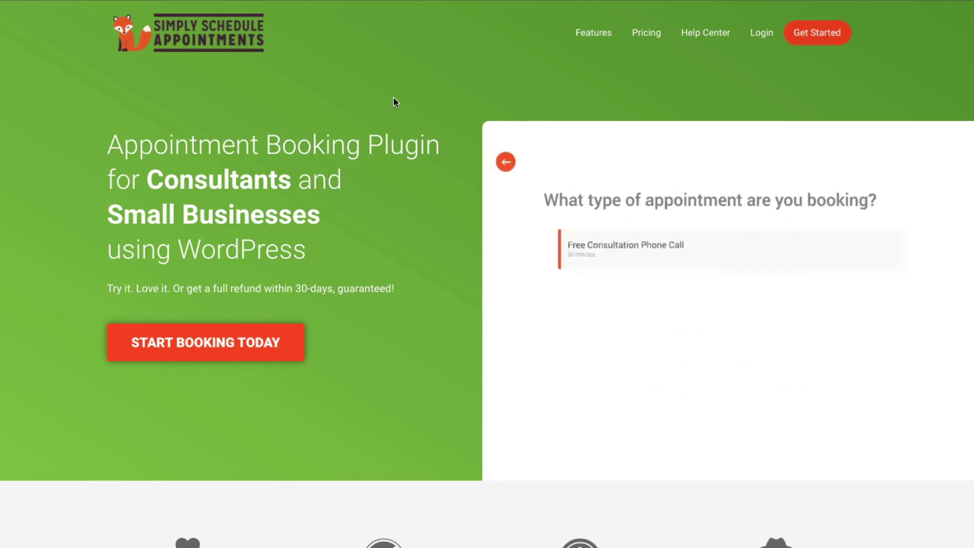
# Step: Scroll through the Simply Schedule Appointments homepage to review its scheduling features
pyautogui.scroll(-7, 439, 211)
pyautogui.scroll(-8, 439, 212)
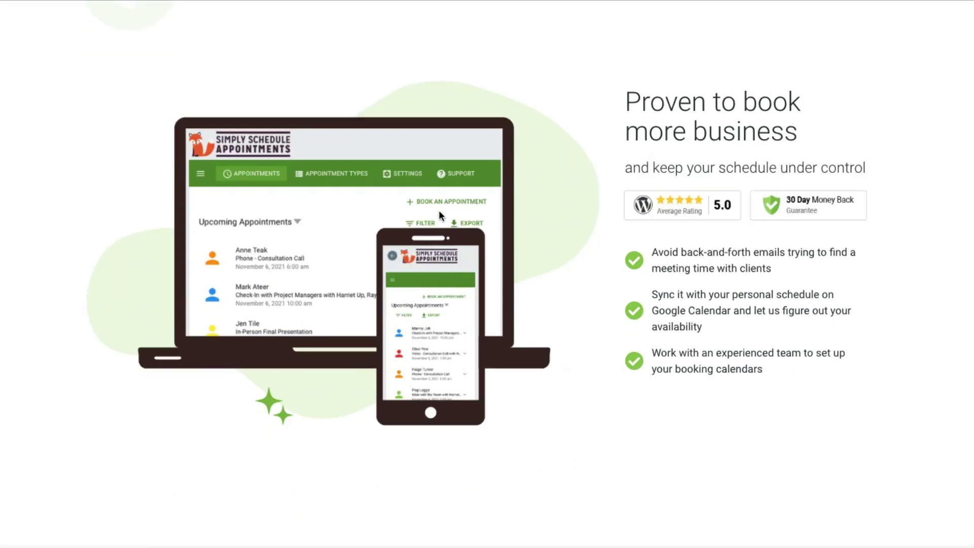
pyautogui.scroll(-2, 440, 213)
pyautogui.scroll(-8, 439, 212)
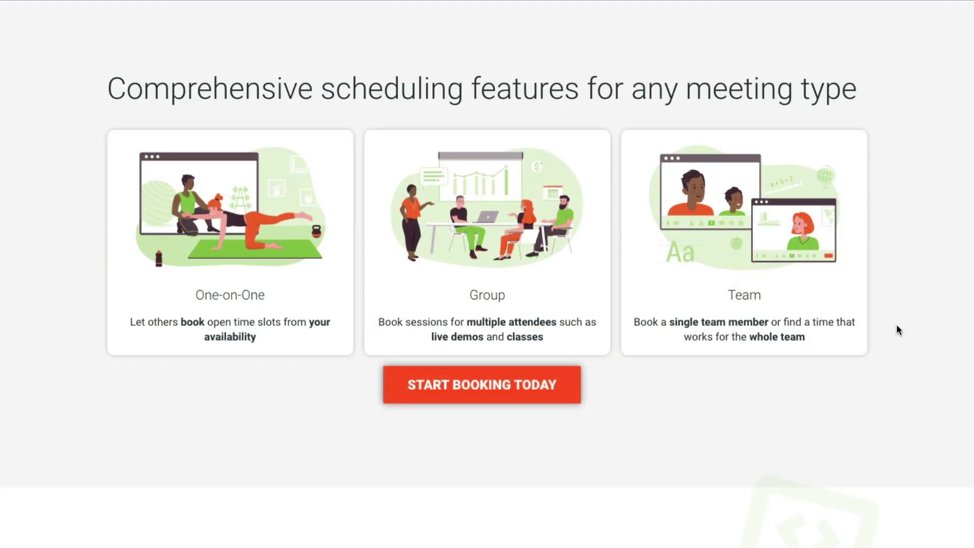
pyautogui.scroll(-8, 487, 274)
pyautogui.scroll(20, 487, 274)
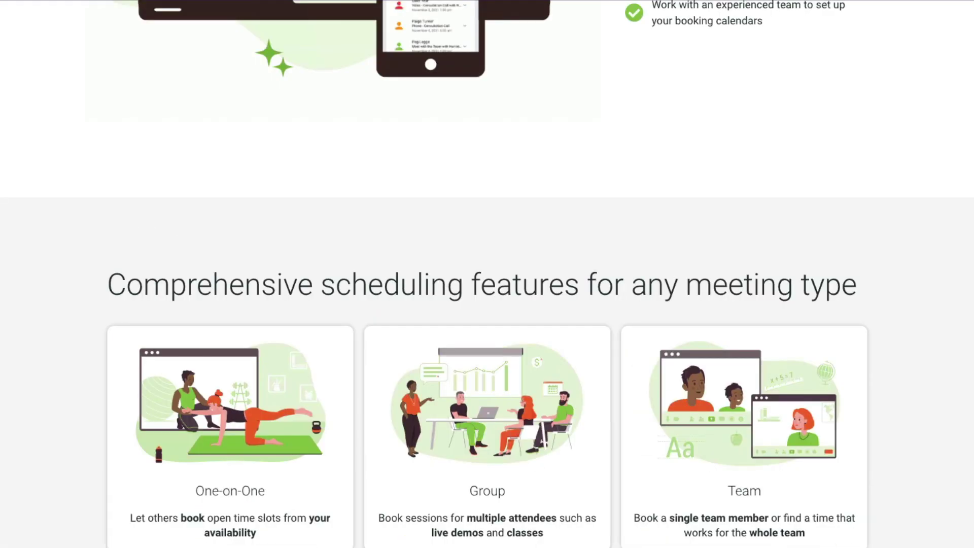
pyautogui.scroll(5, 487, 274)
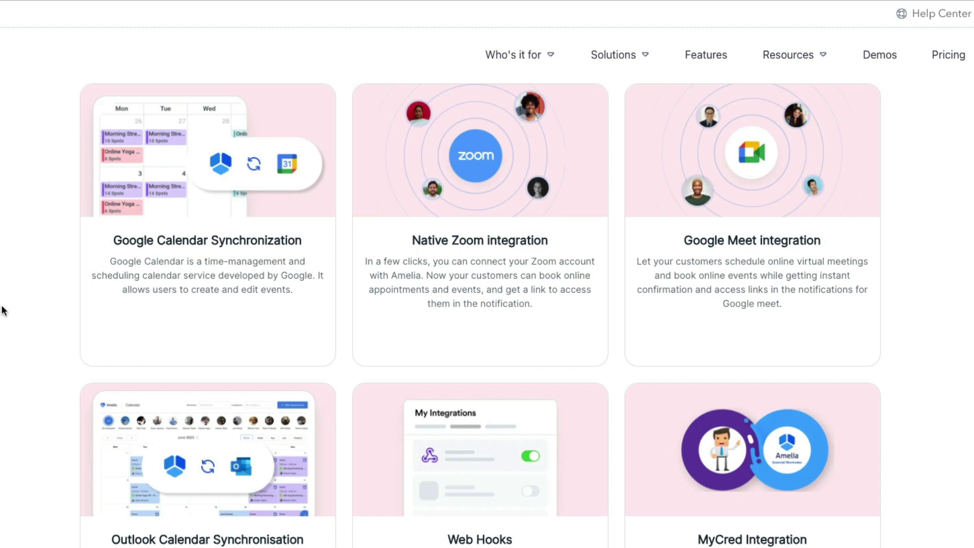
pyautogui.scroll(8, 2, 311)
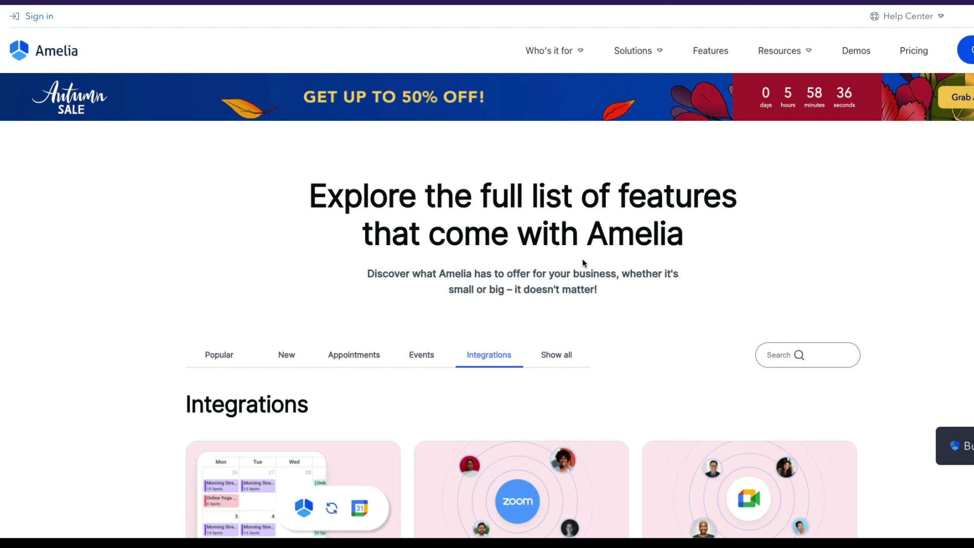
# Step: Show Amelia's Popular features category and scroll through its feature cards
pyautogui.click(215, 356)
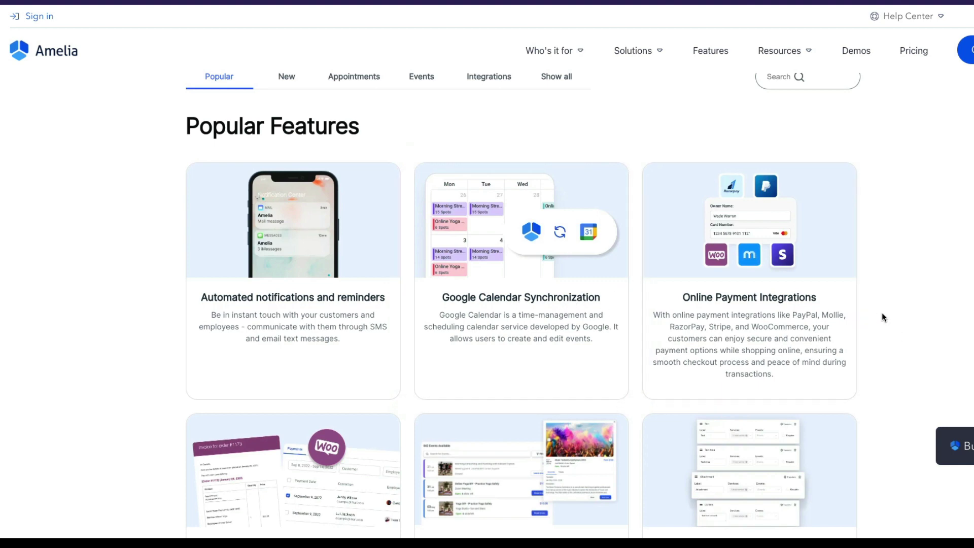
pyautogui.scroll(-4, 906, 304)
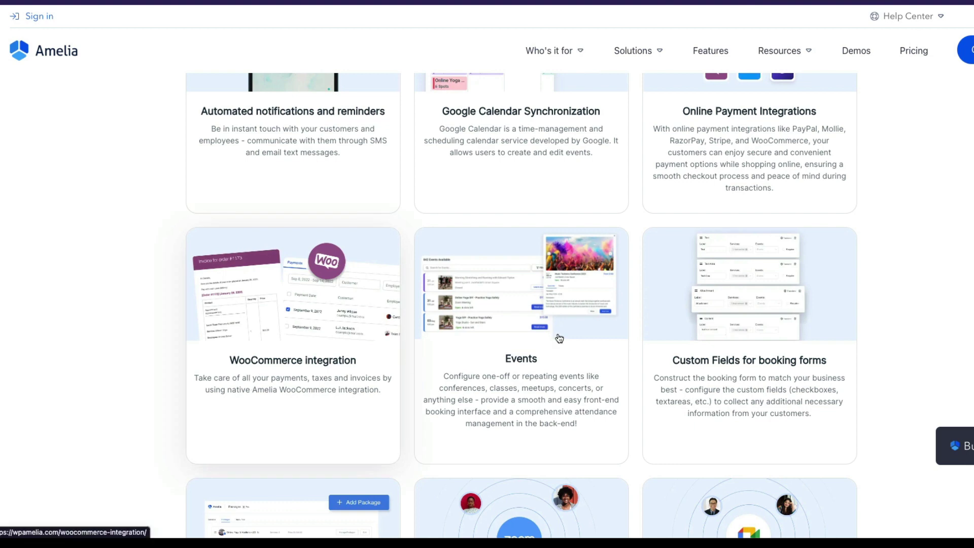
pyautogui.scroll(-4, 641, 327)
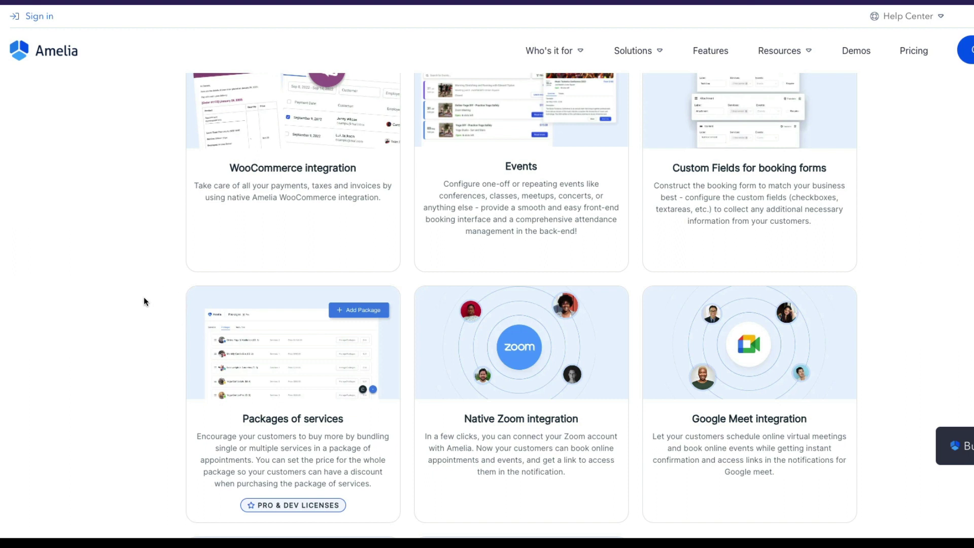
pyautogui.scroll(-1, 137, 300)
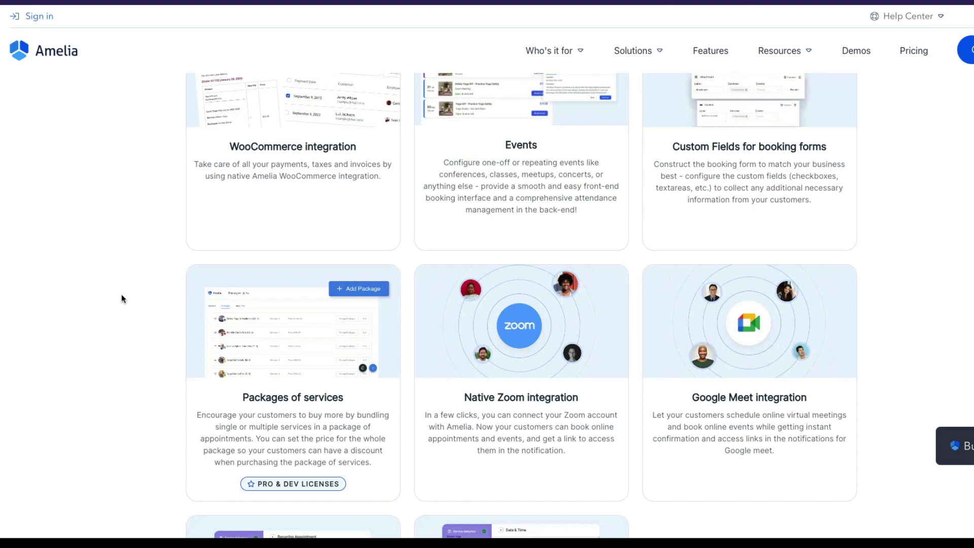
pyautogui.scroll(-6, 128, 288)
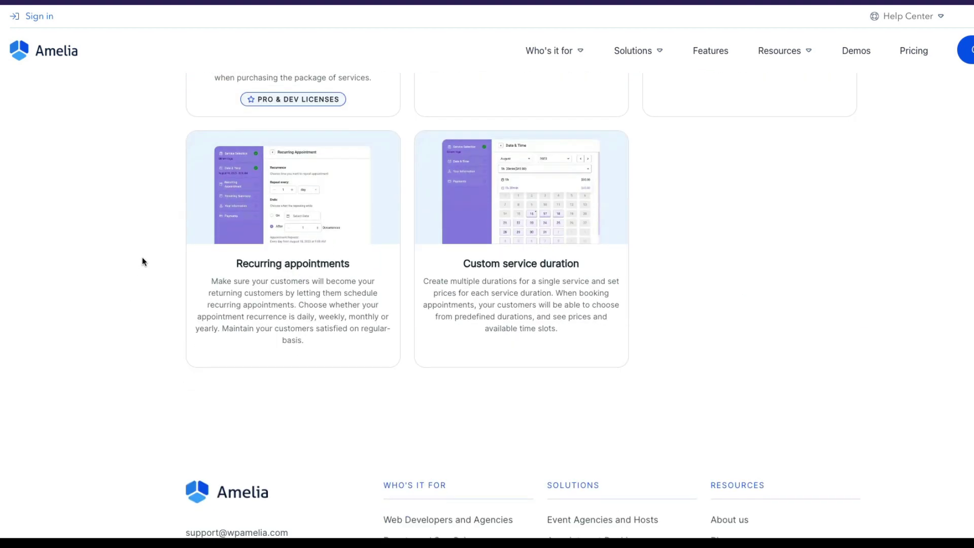
pyautogui.scroll(-1, 142, 260)
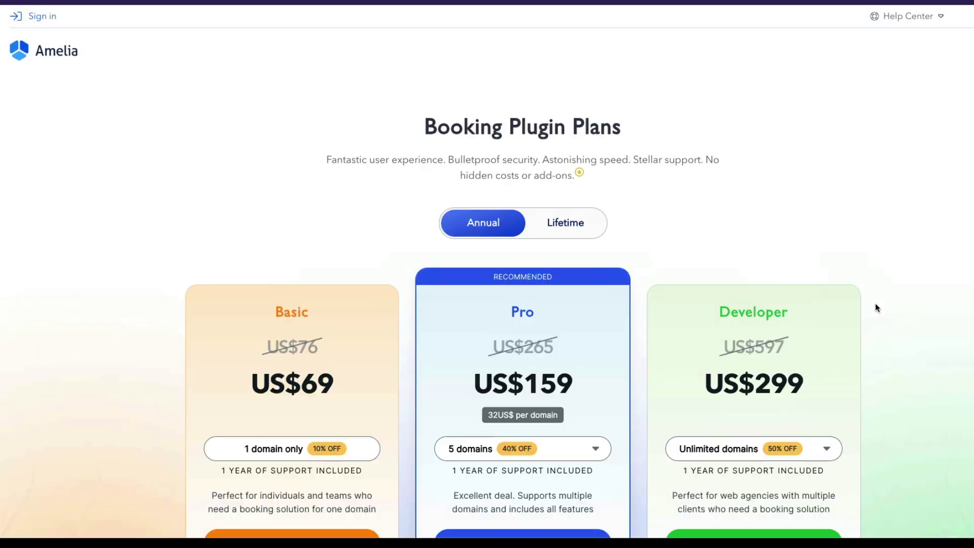
# Step: Switch Amelia's Basic, Pro and Developer plan prices from annual to lifetime and review them
pyautogui.scroll(-3, 876, 303)
pyautogui.scroll(-2, 880, 306)
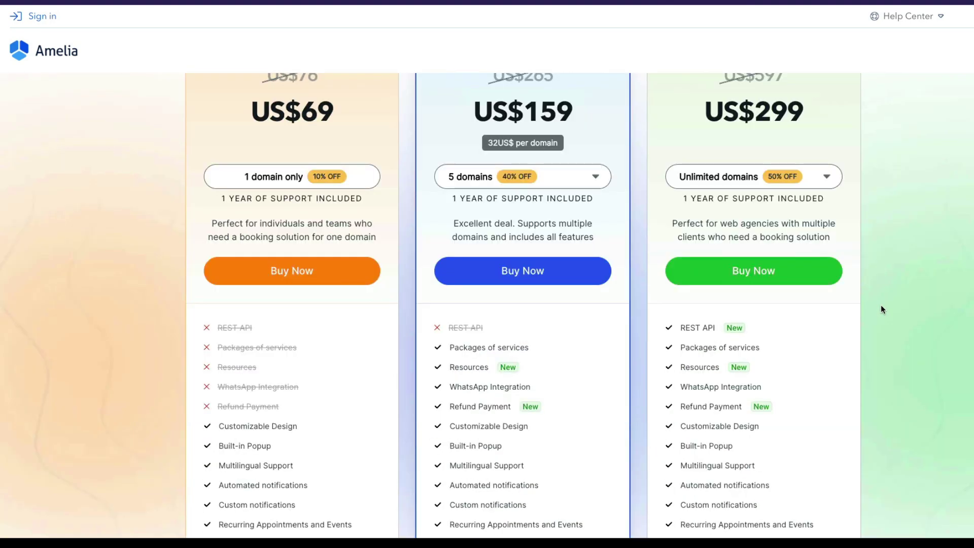
pyautogui.scroll(-1, 881, 307)
pyautogui.scroll(2, 881, 315)
pyautogui.scroll(3, 881, 316)
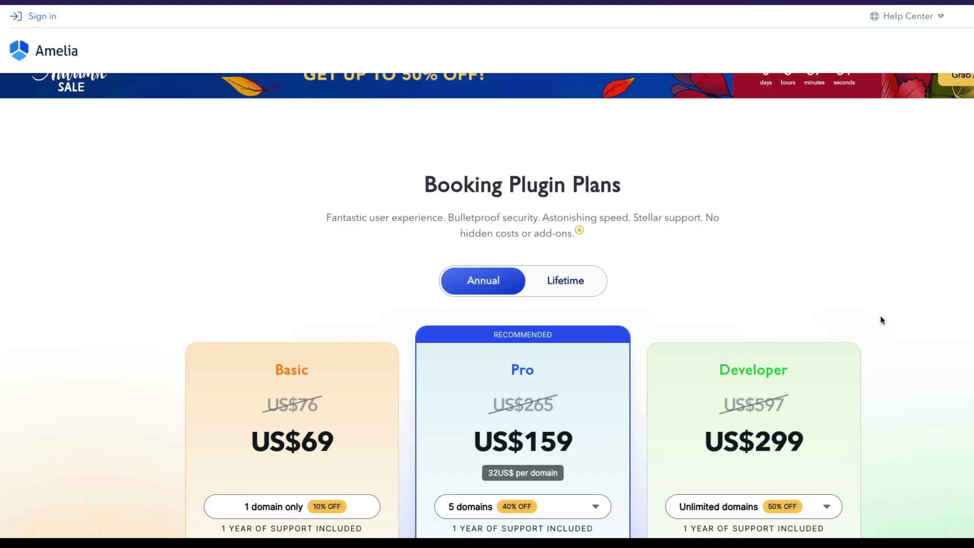
pyautogui.scroll(-4, 881, 318)
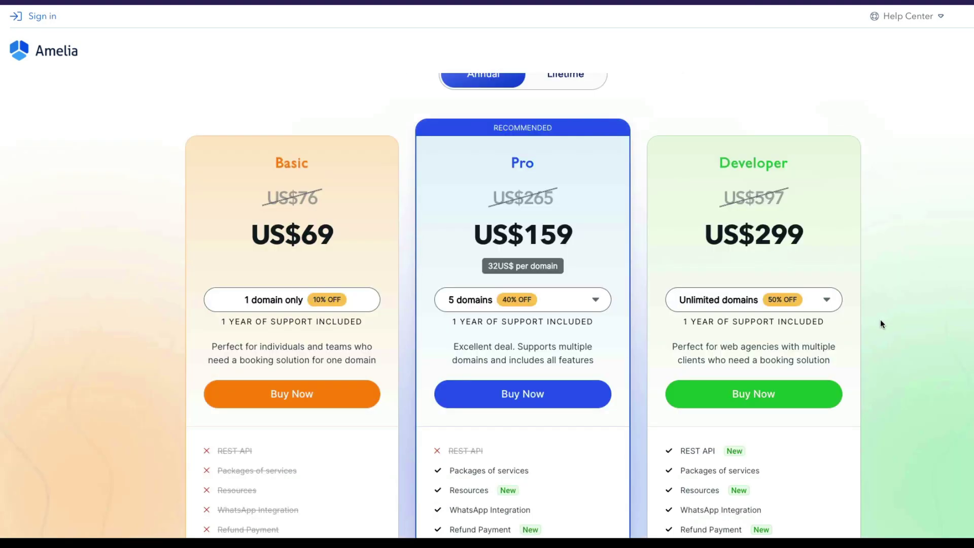
pyautogui.scroll(4, 881, 324)
pyautogui.click(546, 308)
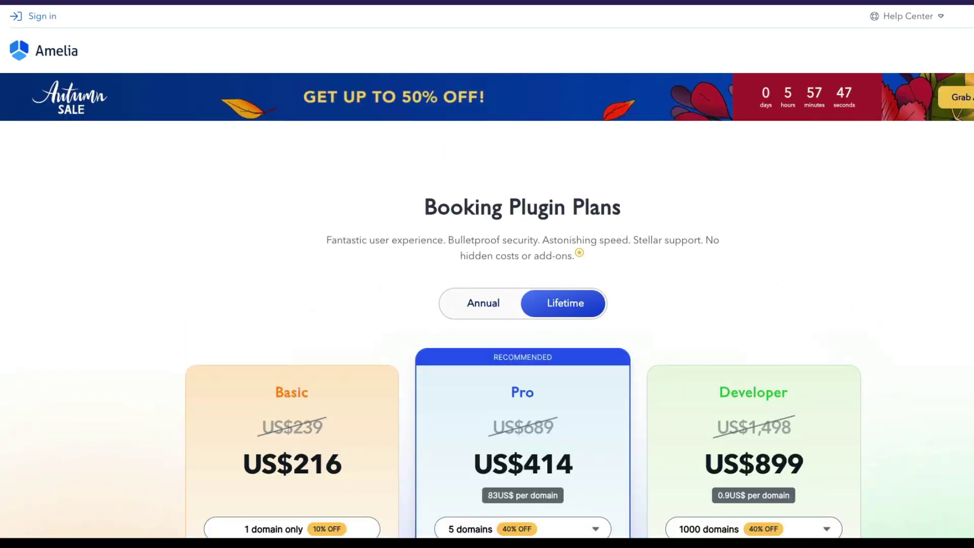
pyautogui.scroll(-4, 842, 346)
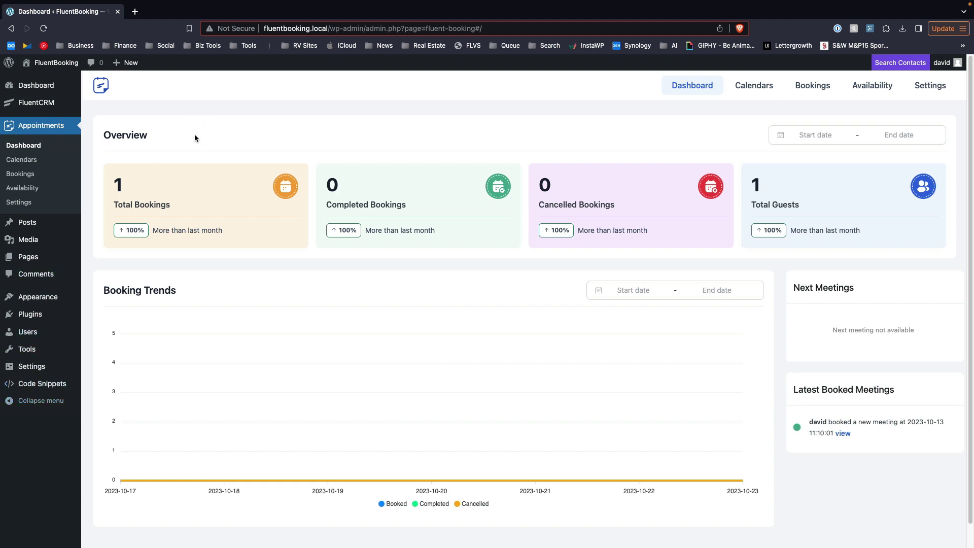
# Step: Open FluentBooking's Calendars page showing the 60-minute One-to-One Strategy Call
pyautogui.click(27, 161)
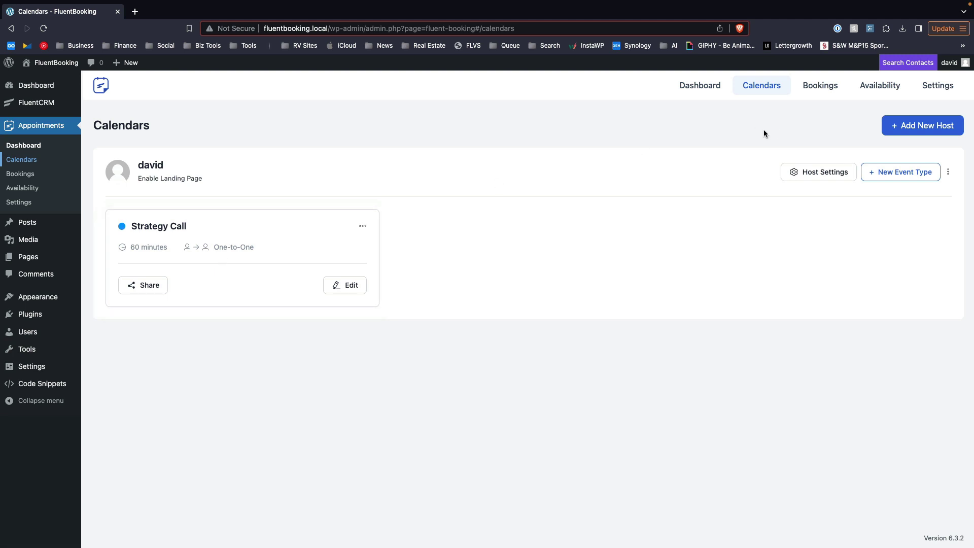
# Step: Show Strategy Call's schedule: bookable 60 days ahead on Weekly Hours in America/New_York
pyautogui.click(339, 286)
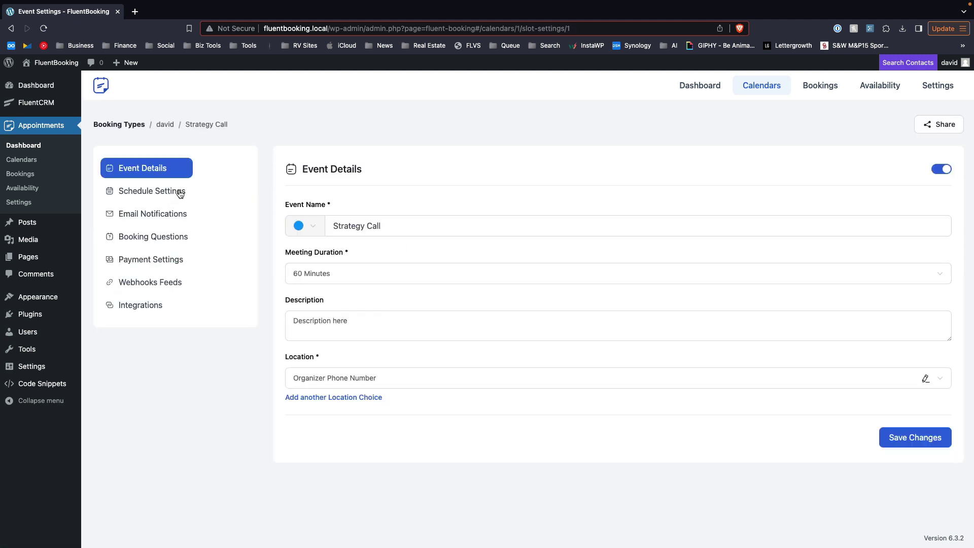
pyautogui.click(375, 331)
pyautogui.click(158, 197)
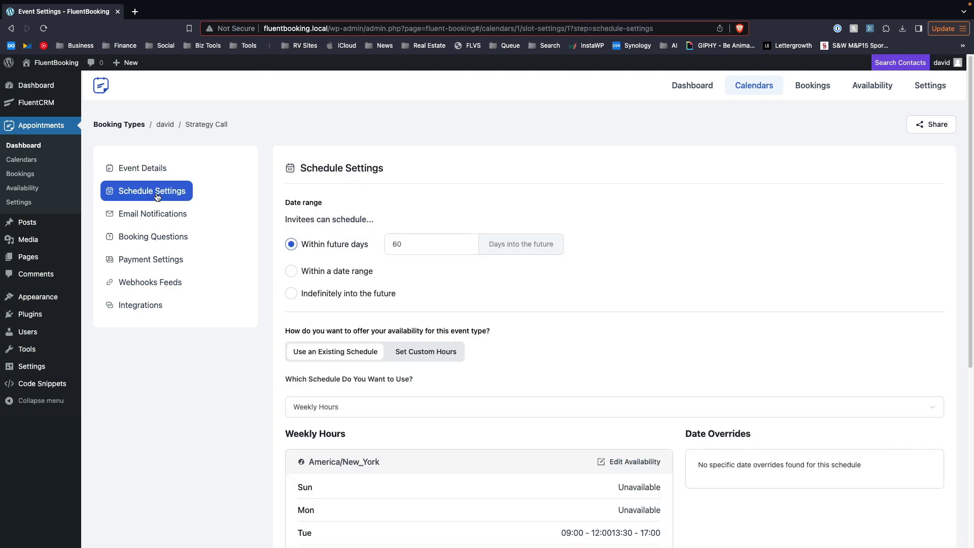
pyautogui.scroll(-3, 434, 257)
pyautogui.scroll(-4, 417, 263)
pyautogui.scroll(3, 756, 242)
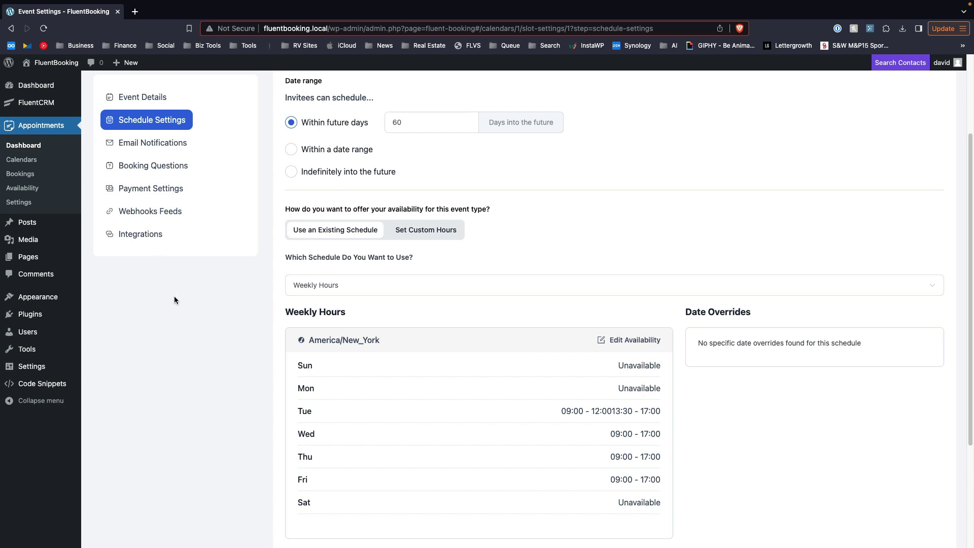
pyautogui.click(171, 144)
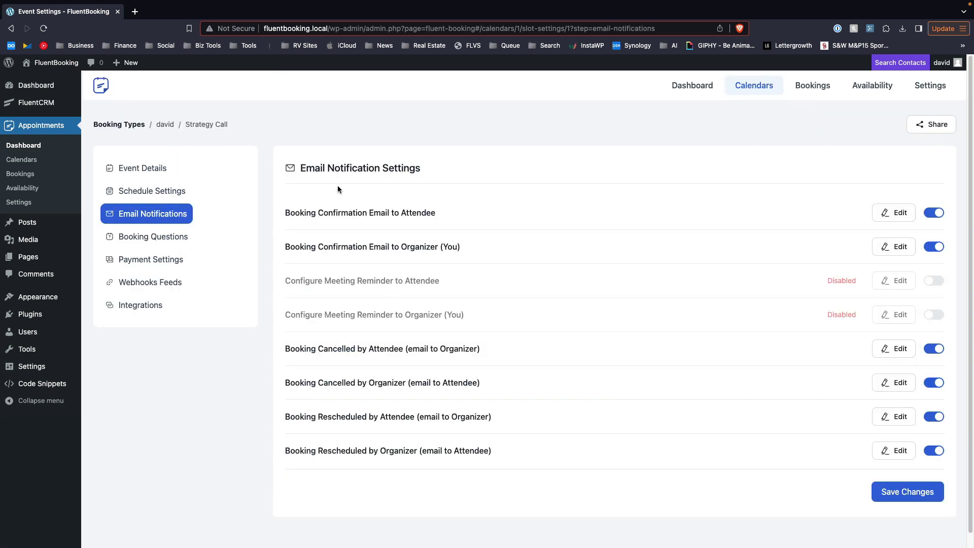
pyautogui.scroll(-1, 500, 205)
pyautogui.scroll(1, 501, 206)
pyautogui.click(160, 242)
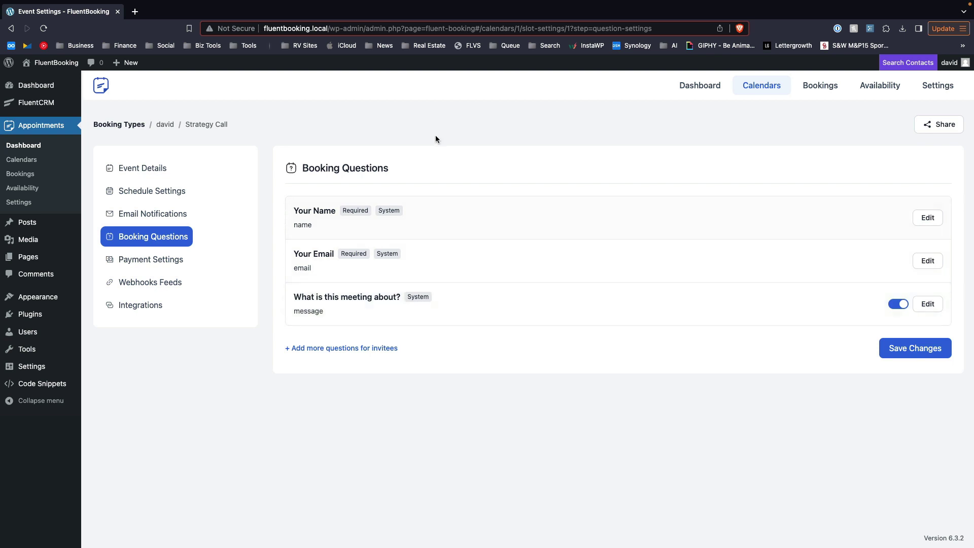
# Step: Show Strategy Call's payment settings, which require global Stripe payment to be enabled
pyautogui.click(172, 261)
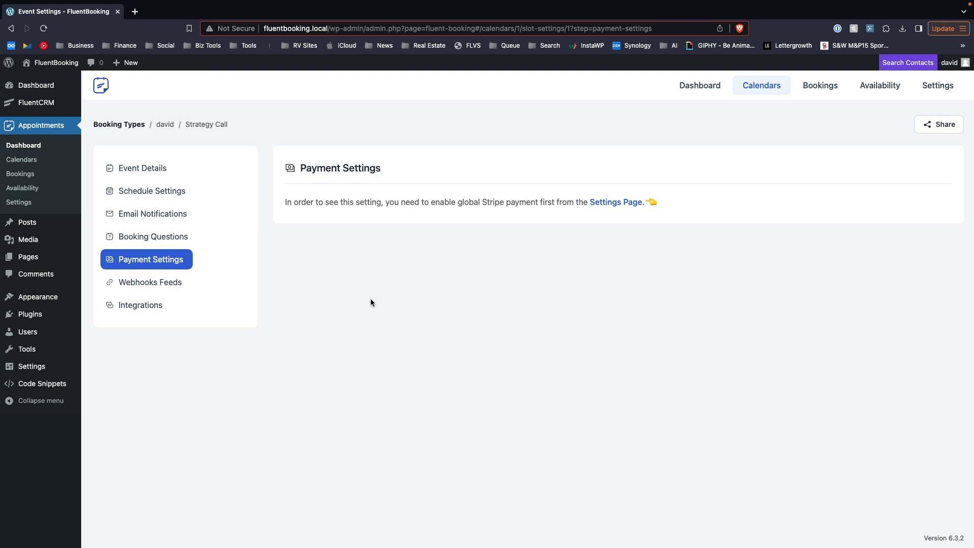
# Step: Check Strategy Call's empty webhook feeds, then its FluentCRM feed on Booking Confirmed
pyautogui.click(174, 291)
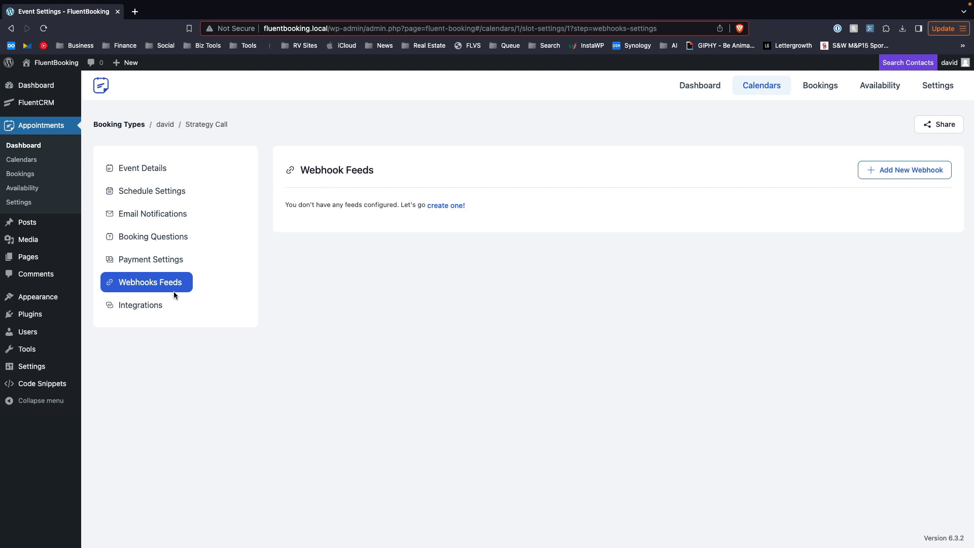
pyautogui.click(142, 306)
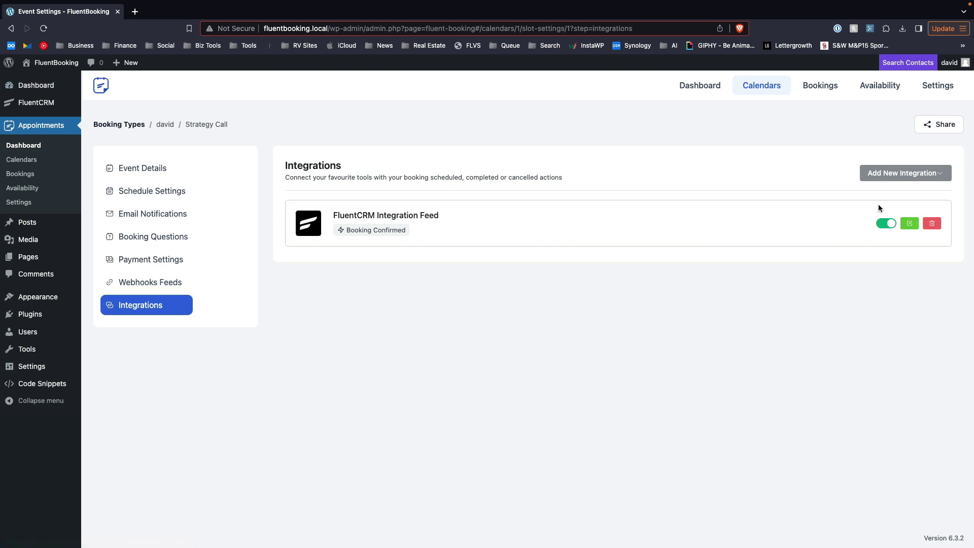
# Step: Inspect the FluentCRM feed's field mapping and triggers, then return to FluentCRM's Automation Funnels
pyautogui.click(910, 224)
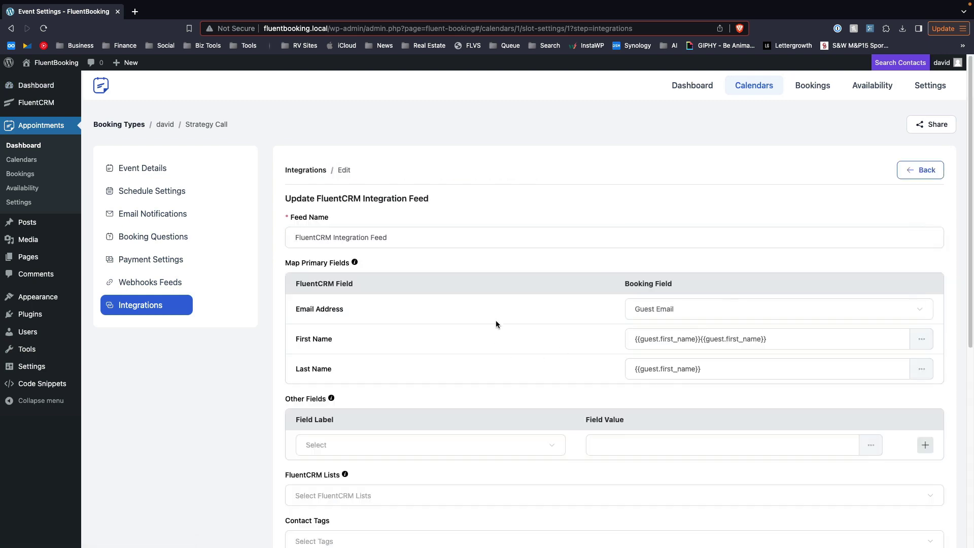
pyautogui.scroll(-4, 498, 324)
pyautogui.scroll(-3, 410, 306)
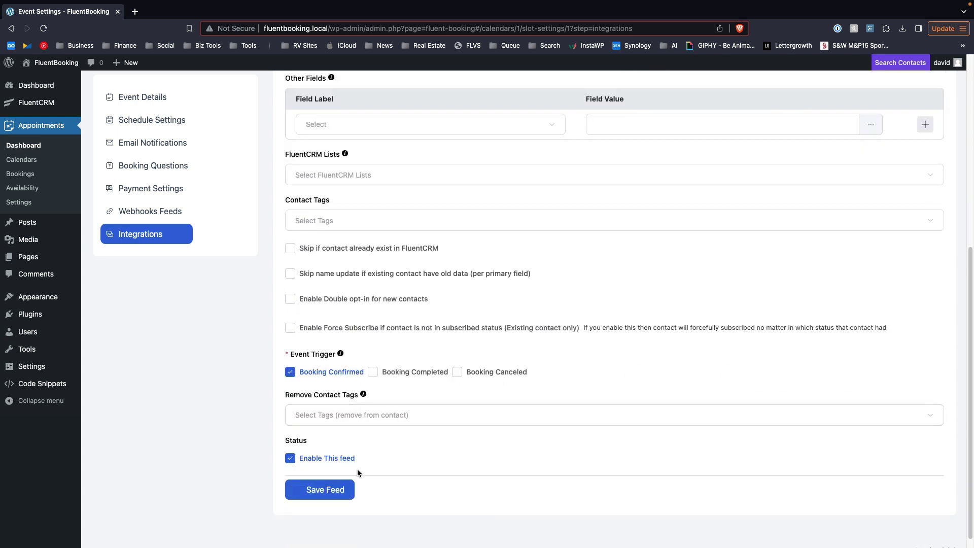
pyautogui.scroll(4, 204, 430)
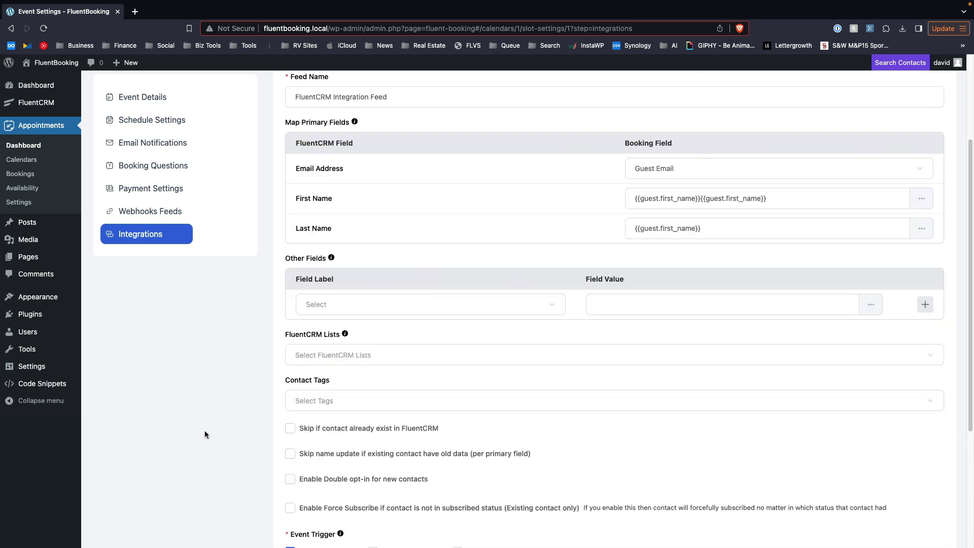
pyautogui.scroll(3, 221, 436)
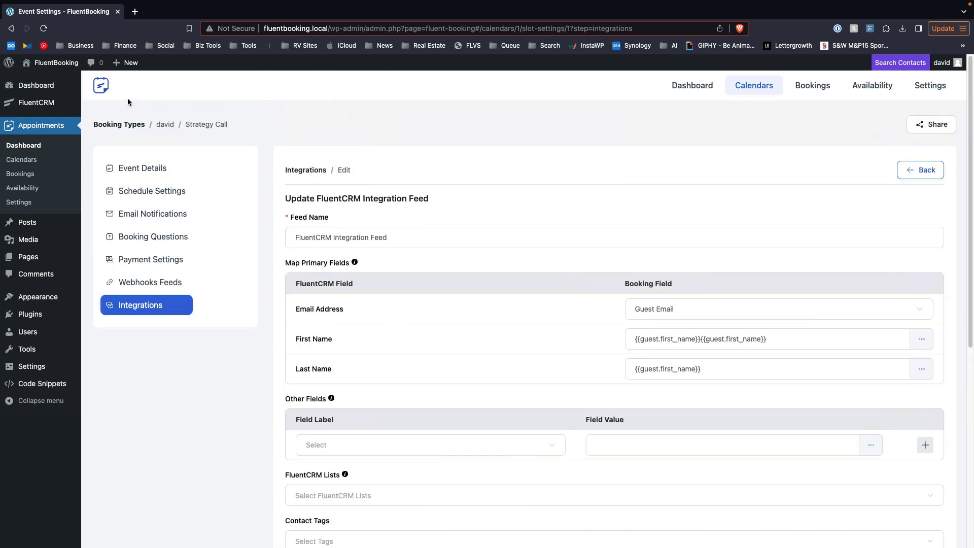
pyautogui.hotkey('alt', 'Left')
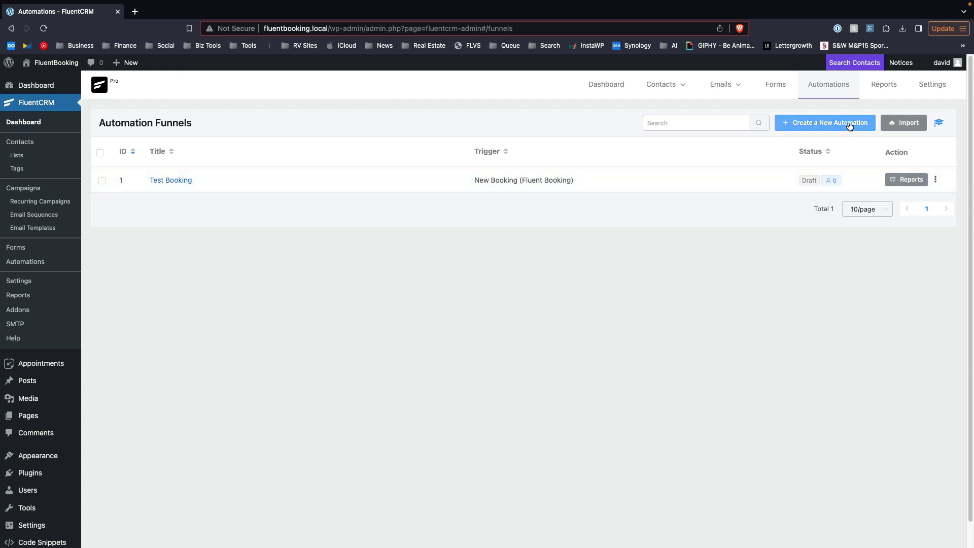
# Step: Inspect the Test Booking funnel's trigger settings and its available follow-up actions
pyautogui.click(178, 180)
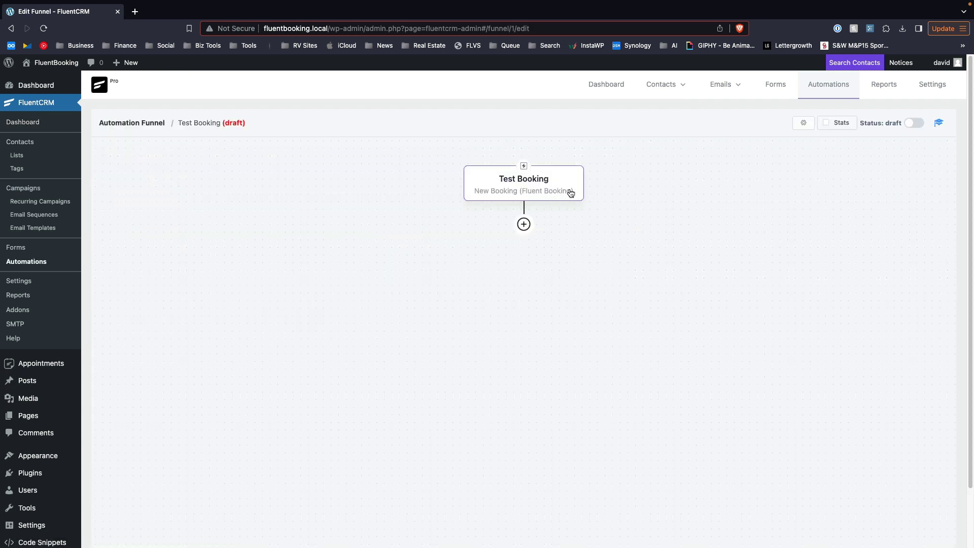
pyautogui.click(519, 191)
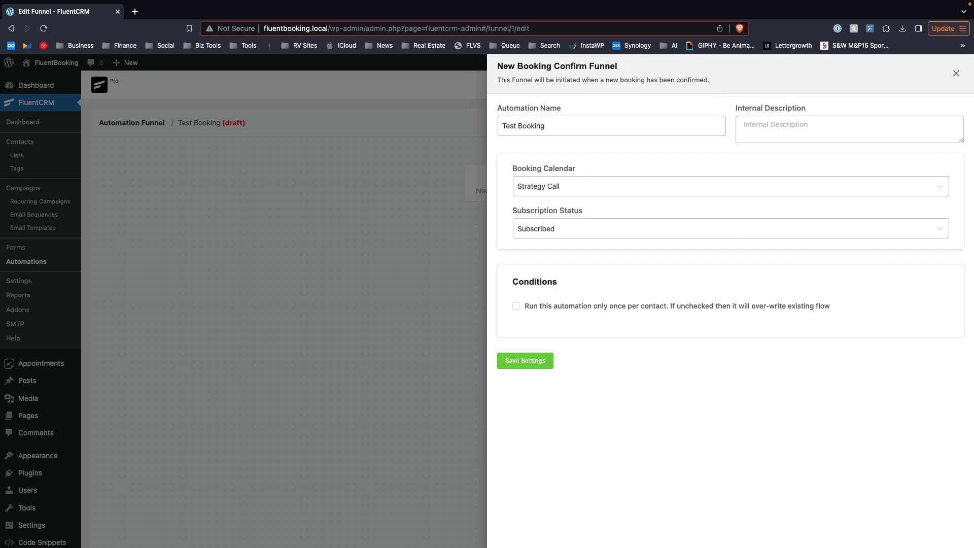
pyautogui.click(956, 73)
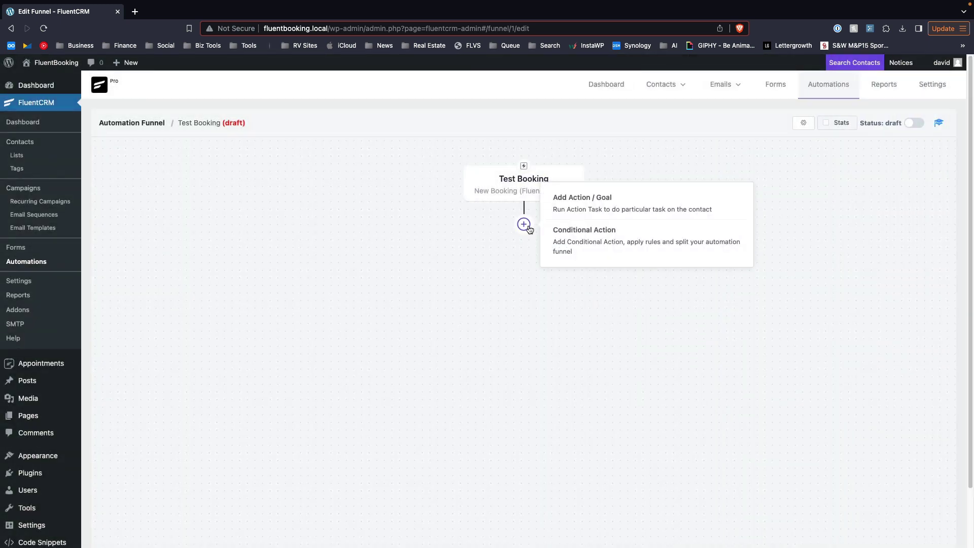
pyautogui.click(530, 229)
pyautogui.click(448, 267)
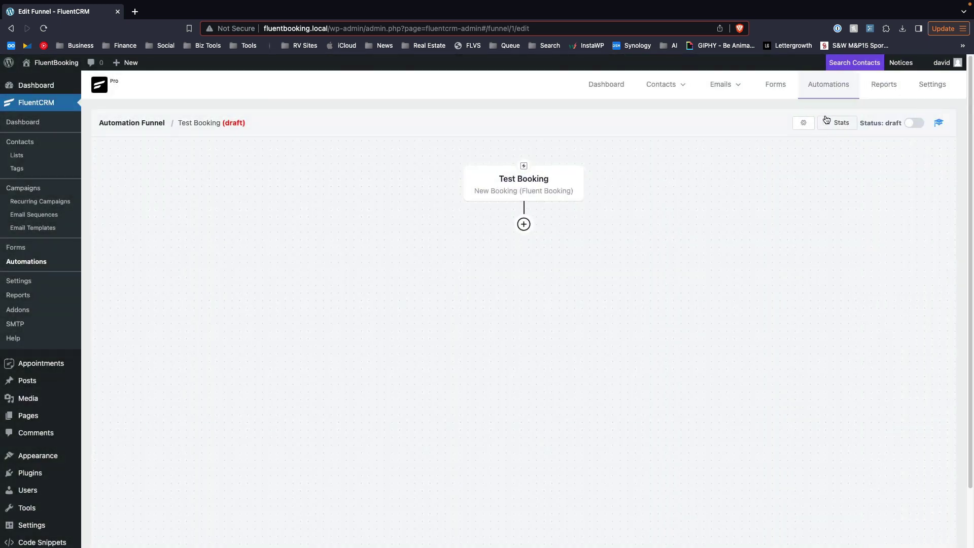
# Step: Start a new automation funnel and view the Booking trigger options
pyautogui.click(136, 124)
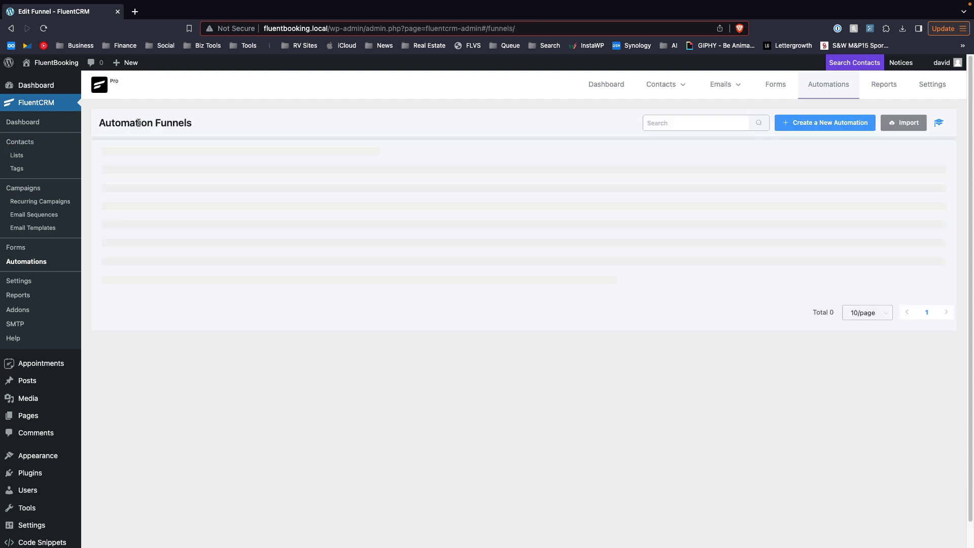
pyautogui.click(837, 126)
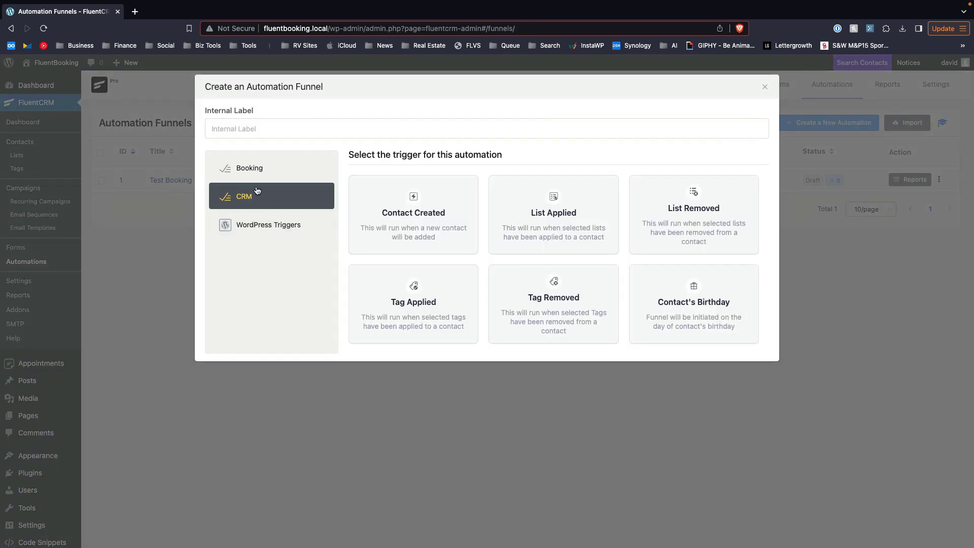
pyautogui.click(250, 169)
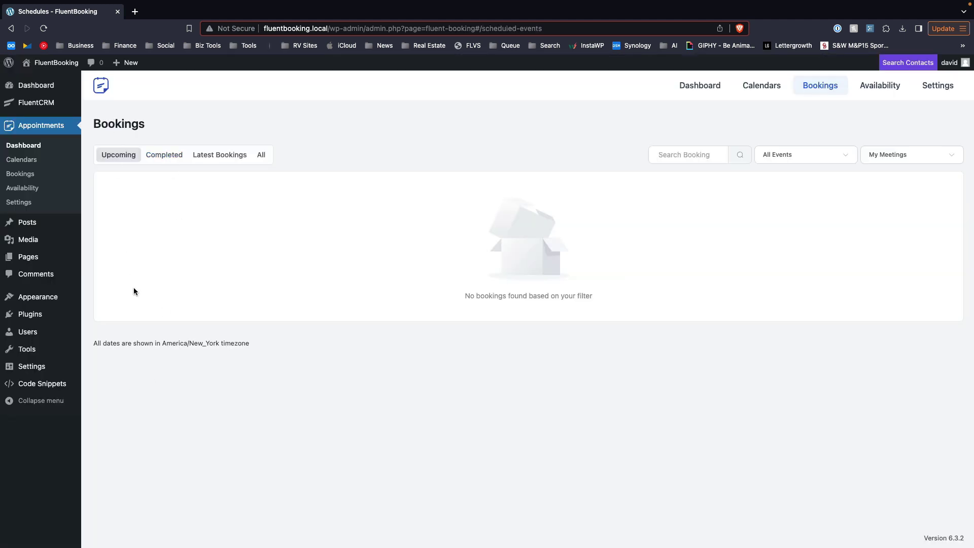
# Step: Look at the availability schedules, cancel adding a new schedule, then go to Global Settings
pyautogui.click(33, 191)
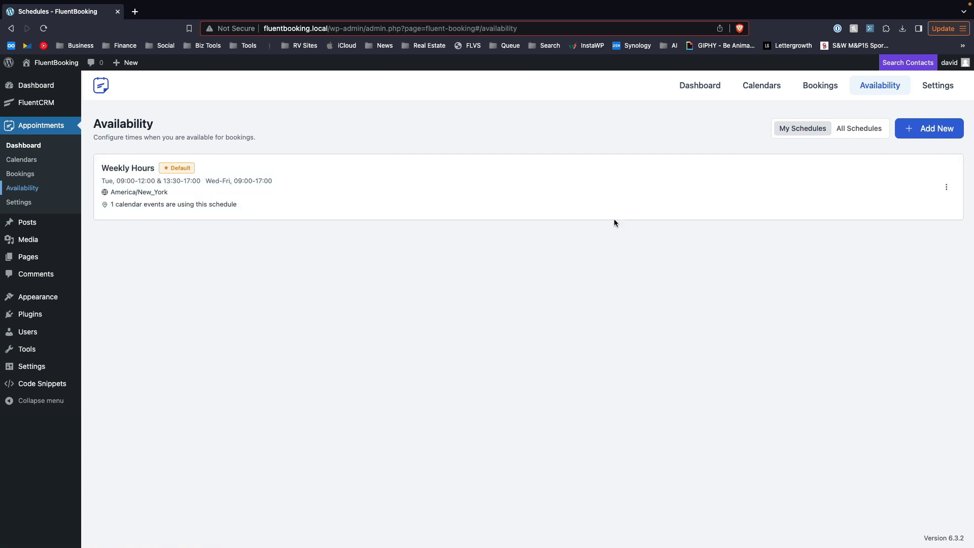
pyautogui.click(936, 129)
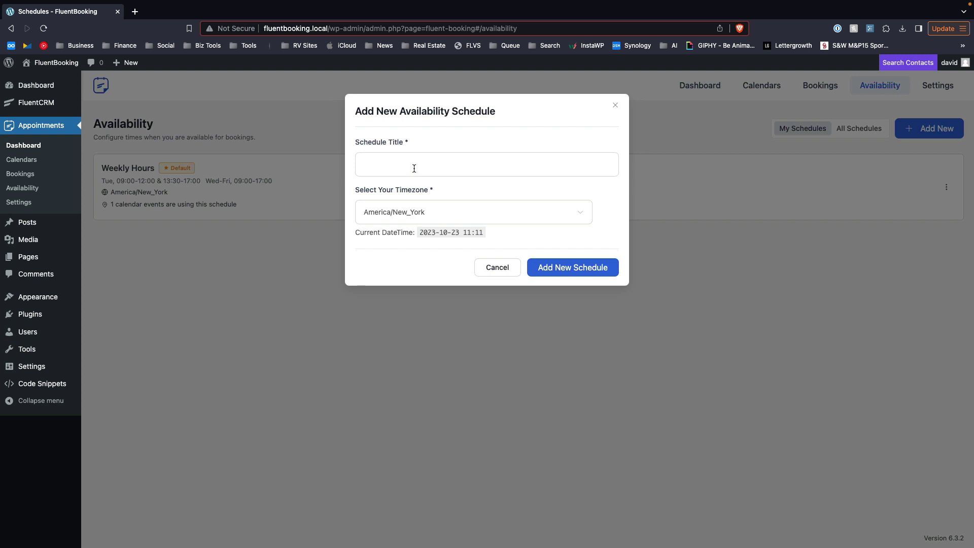
pyautogui.click(502, 268)
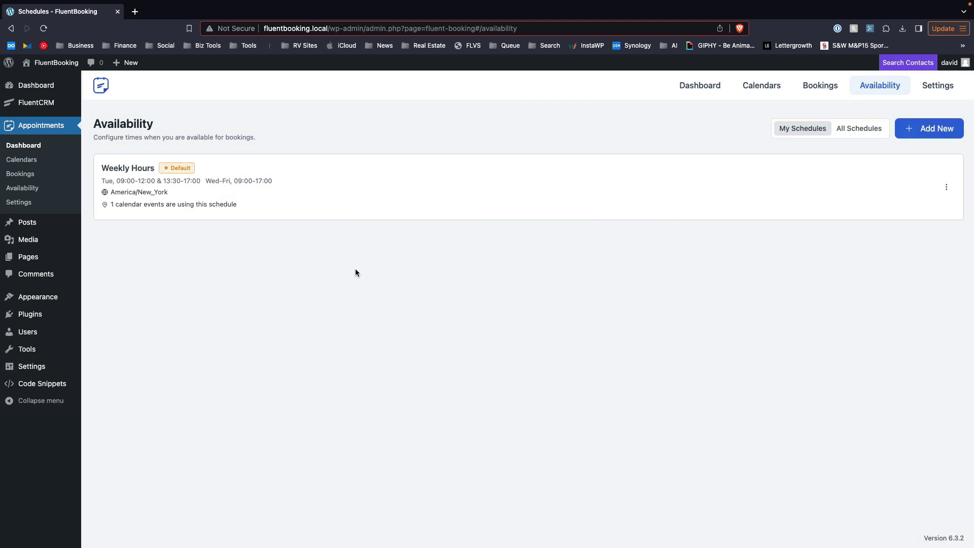
pyautogui.click(12, 203)
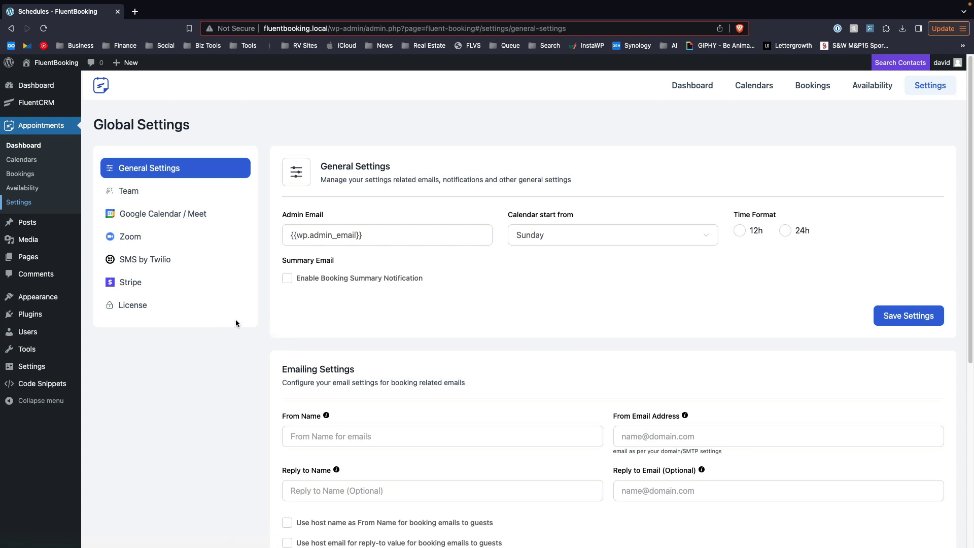
# Step: Show the Team settings listing the single administrator
pyautogui.scroll(-1, 236, 322)
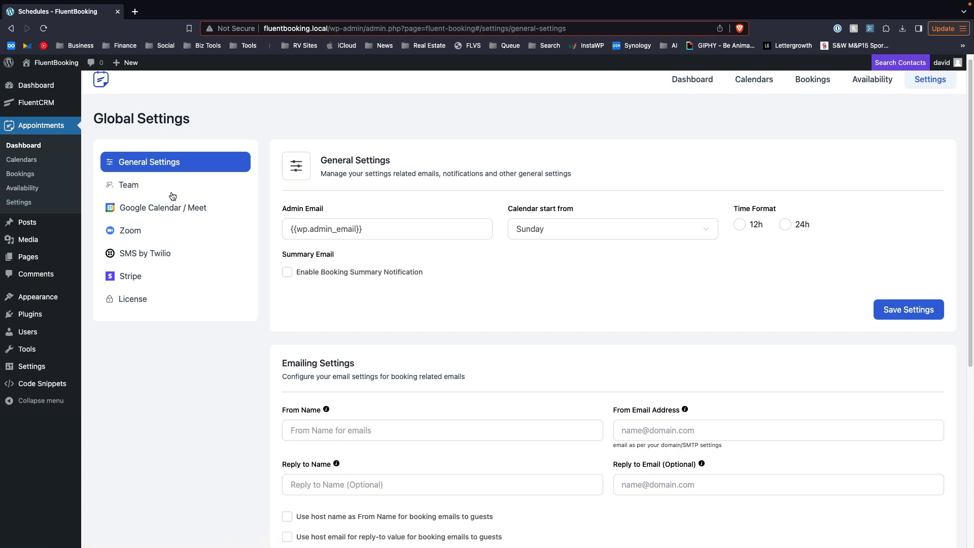
pyautogui.click(140, 188)
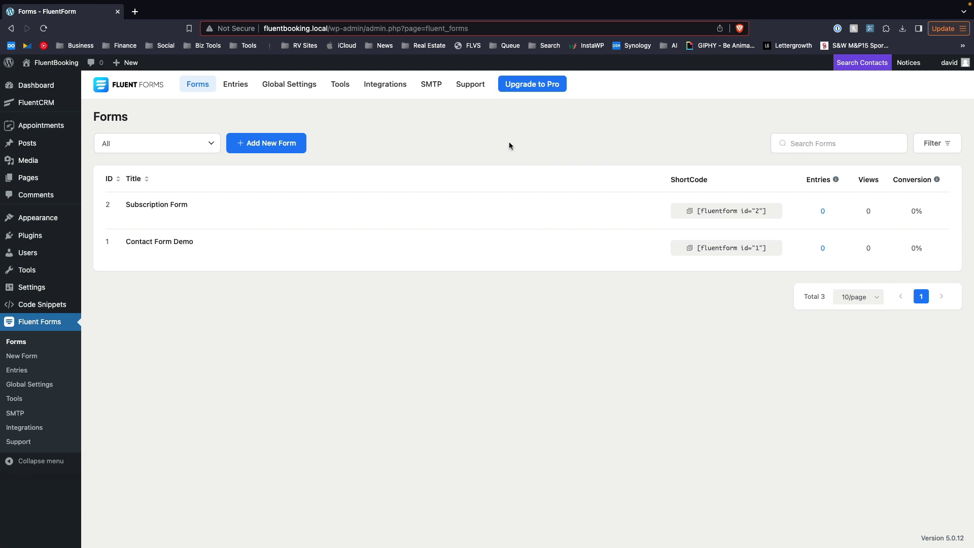
# Step: Create a new blank form and add a FluentBooking Field from Advanced Fields
pyautogui.click(278, 148)
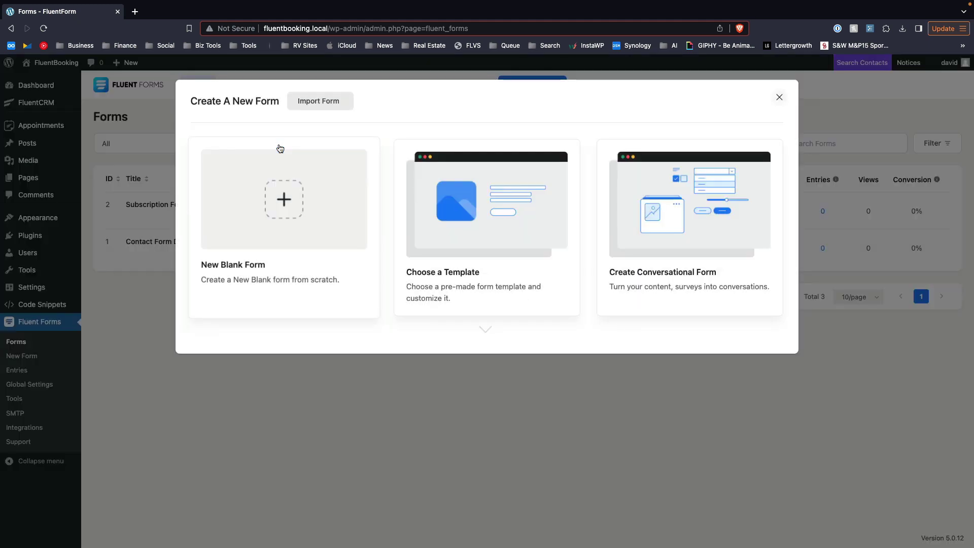
pyautogui.click(304, 205)
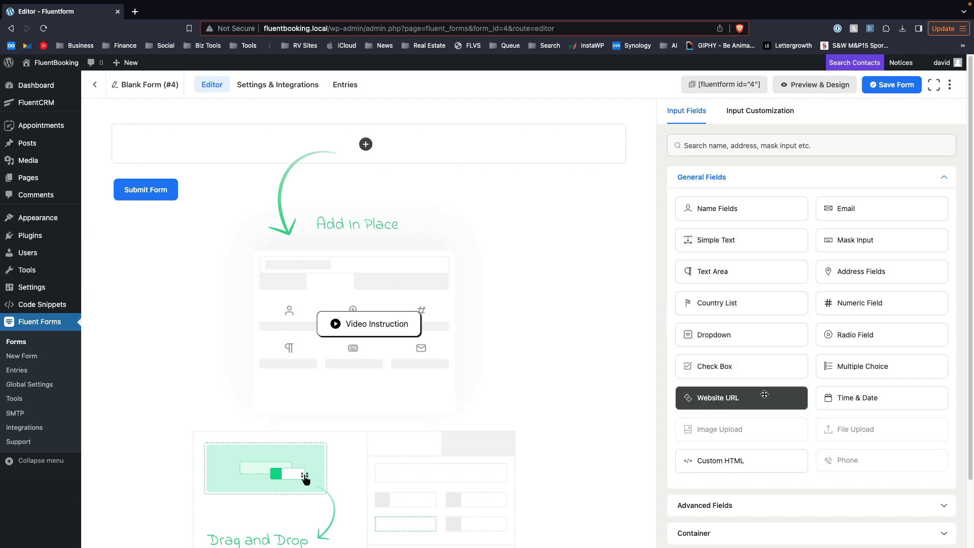
pyautogui.scroll(-1, 764, 393)
pyautogui.click(725, 472)
pyautogui.scroll(-2, 771, 406)
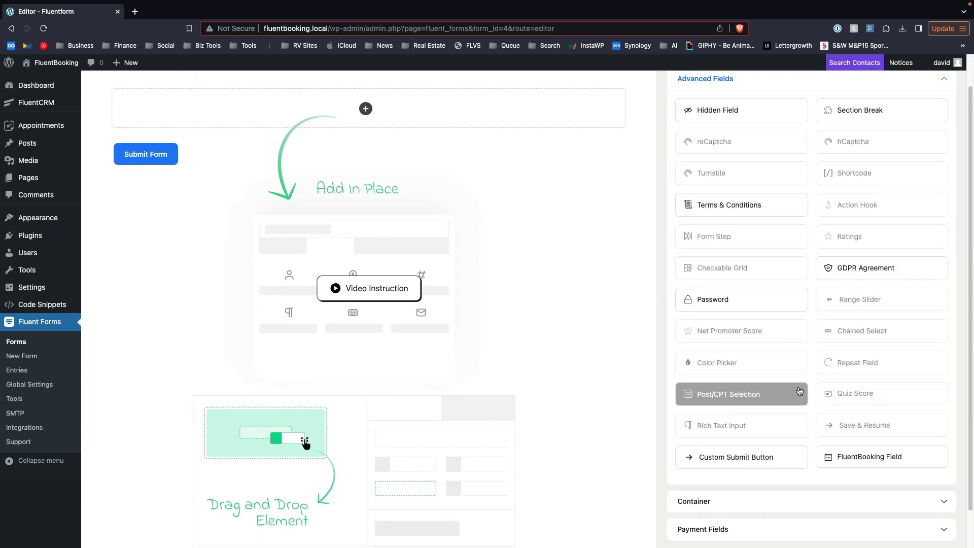
pyautogui.moveTo(891, 460); pyautogui.dragTo(391, 123)
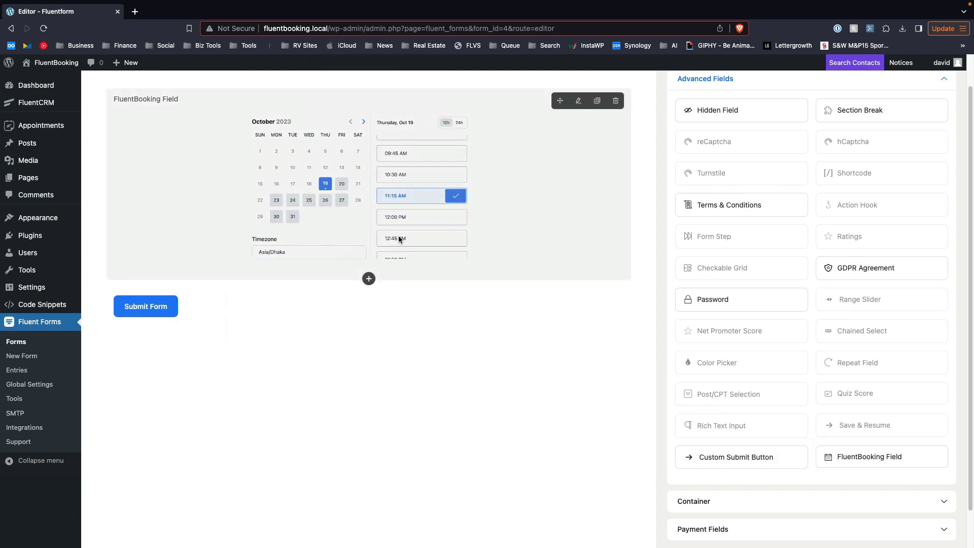
# Step: Link the booking field to the Strategy Call calendar and review its label and guest email options
pyautogui.click(366, 203)
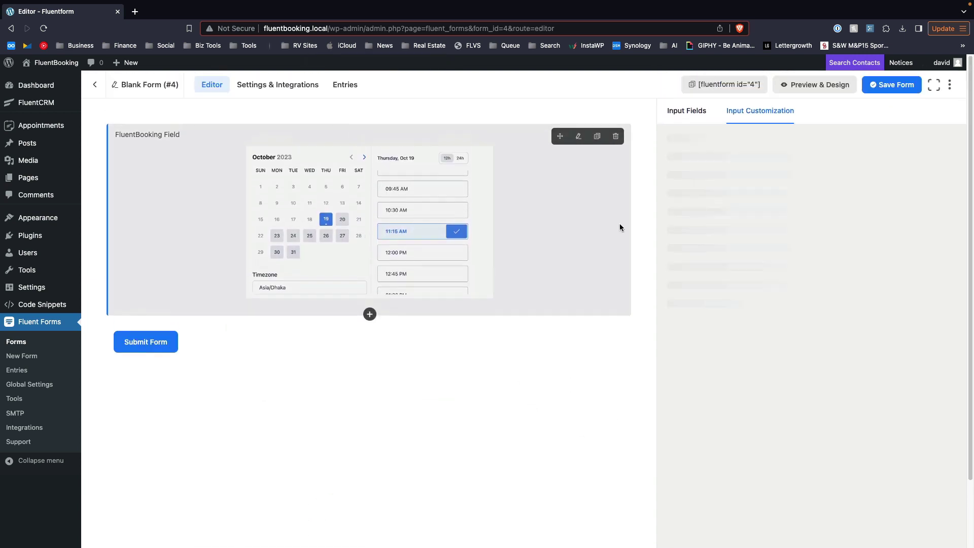
pyautogui.click(751, 188)
pyautogui.click(748, 226)
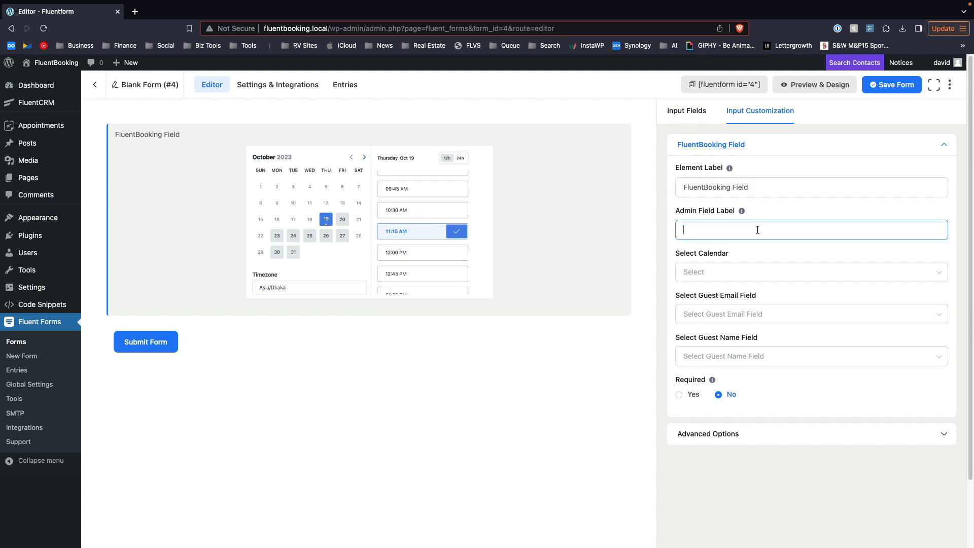
pyautogui.click(761, 274)
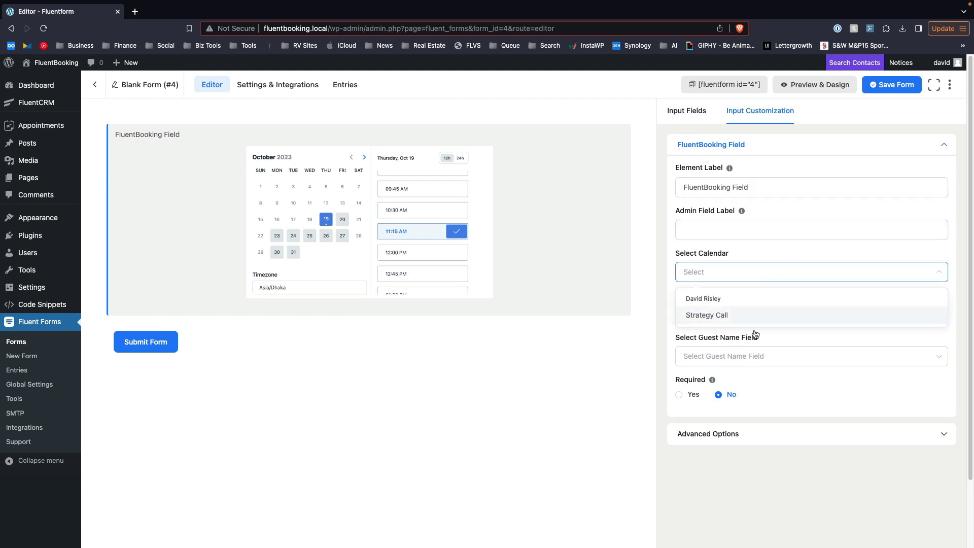
pyautogui.click(738, 315)
pyautogui.click(798, 313)
pyautogui.click(782, 489)
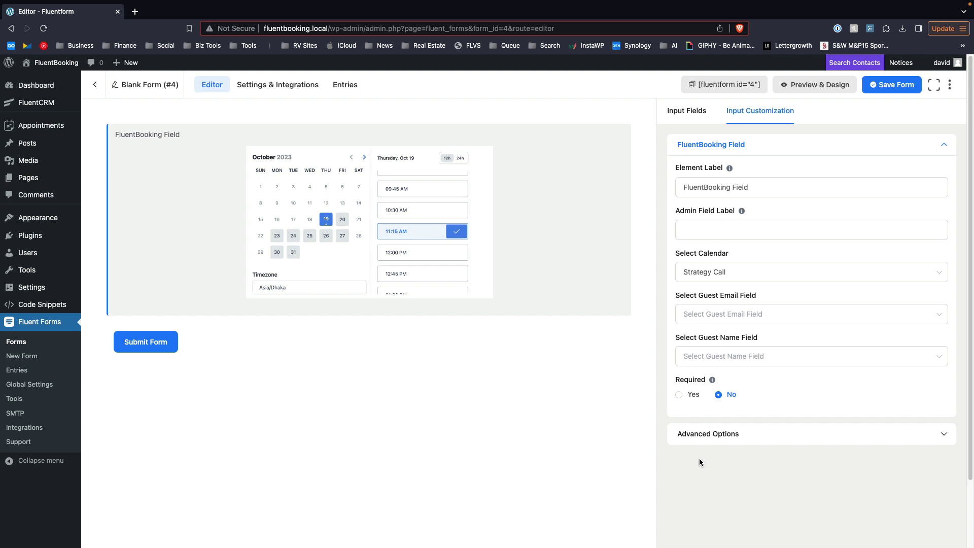
# Step: Return to the field list and browse the general field types
pyautogui.click(690, 110)
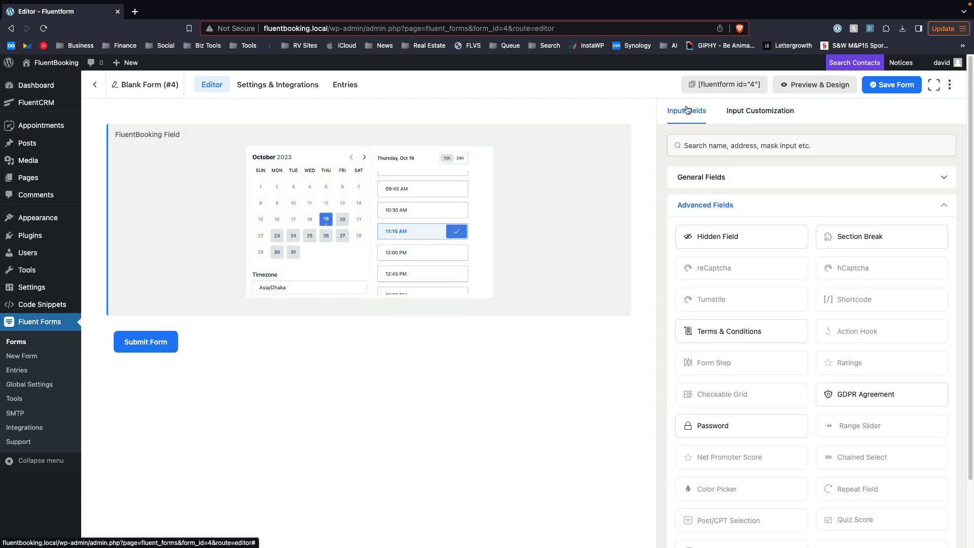
pyautogui.scroll(-1, 777, 235)
pyautogui.scroll(1, 792, 213)
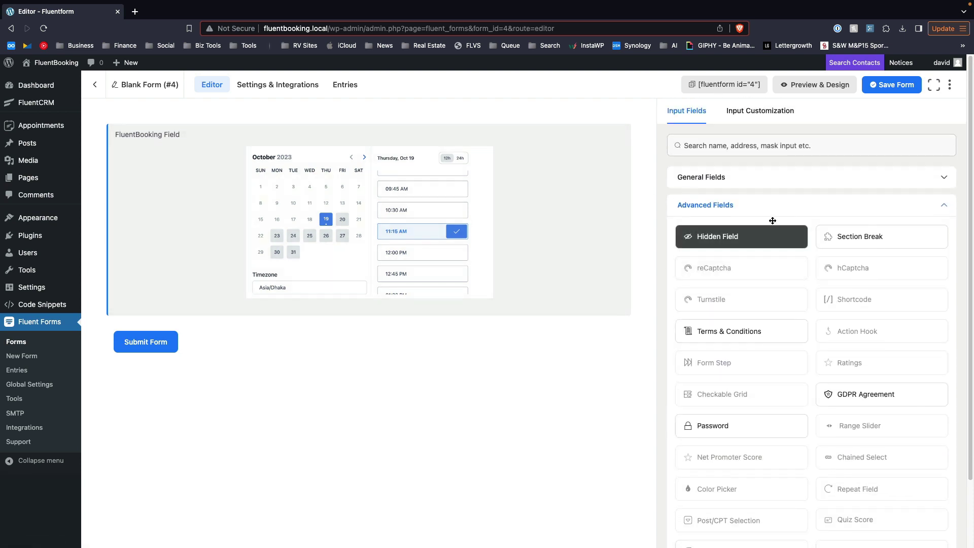
pyautogui.click(733, 178)
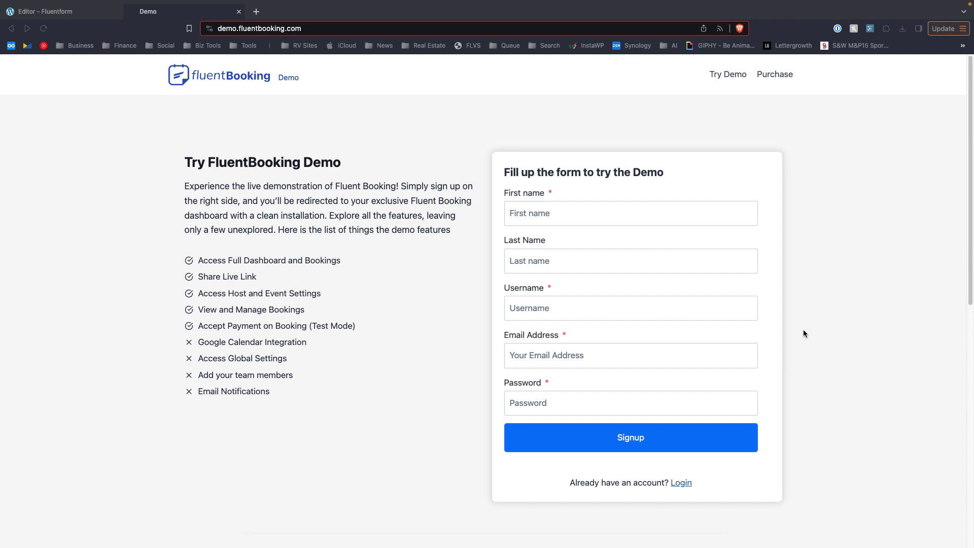
# Step: Book the Premade Demo for Tuesday, October 24 at 05:30 AM and reach the Enter Details form
pyautogui.scroll(-9, 811, 319)
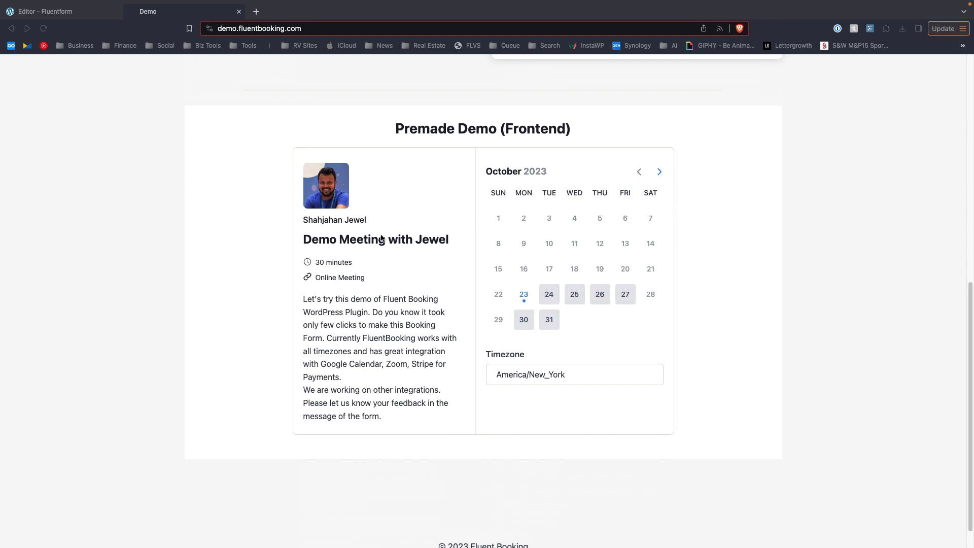
pyautogui.click(550, 296)
pyautogui.click(664, 243)
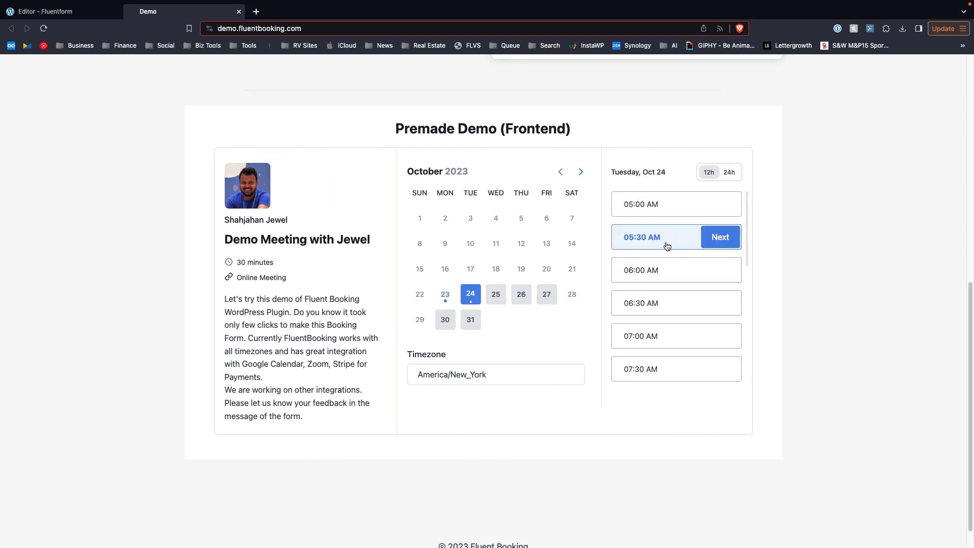
pyautogui.click(710, 240)
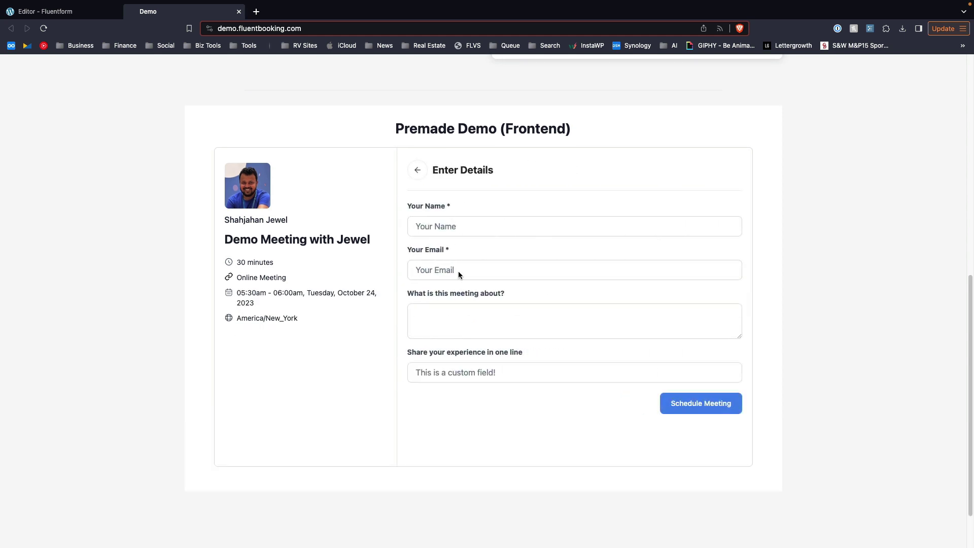
pyautogui.click(498, 325)
pyautogui.click(557, 374)
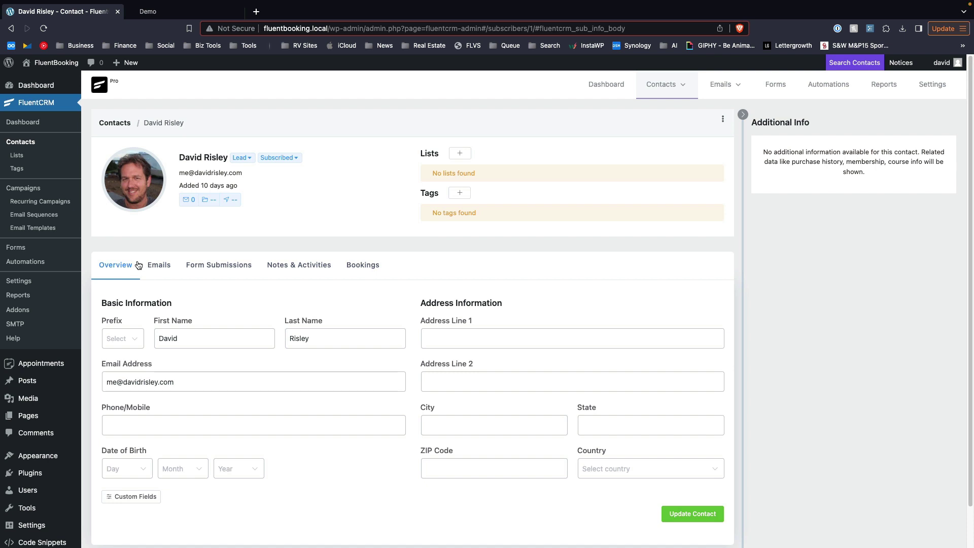
# Step: Check the contact's Bookings and Form Submissions tabs, ending on the empty Bookings list
pyautogui.click(375, 268)
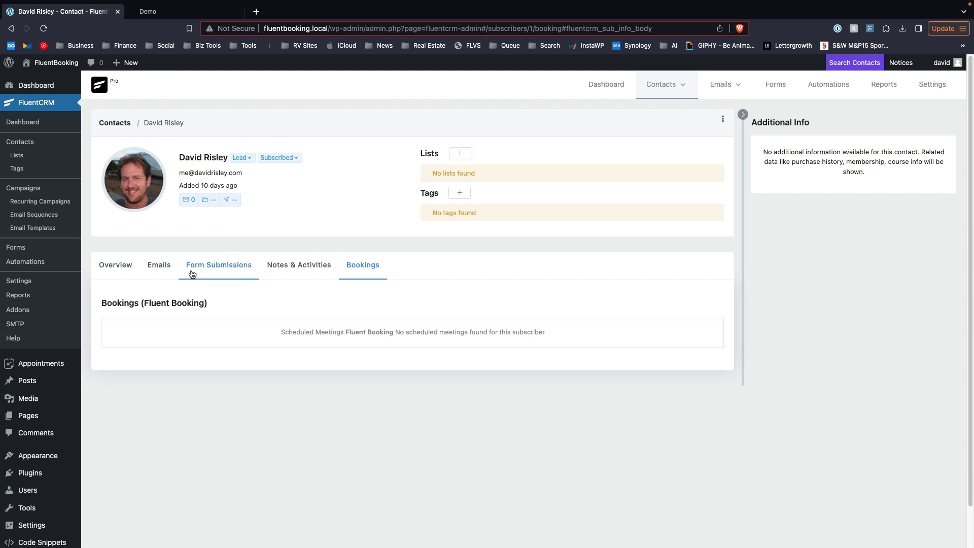
pyautogui.click(211, 271)
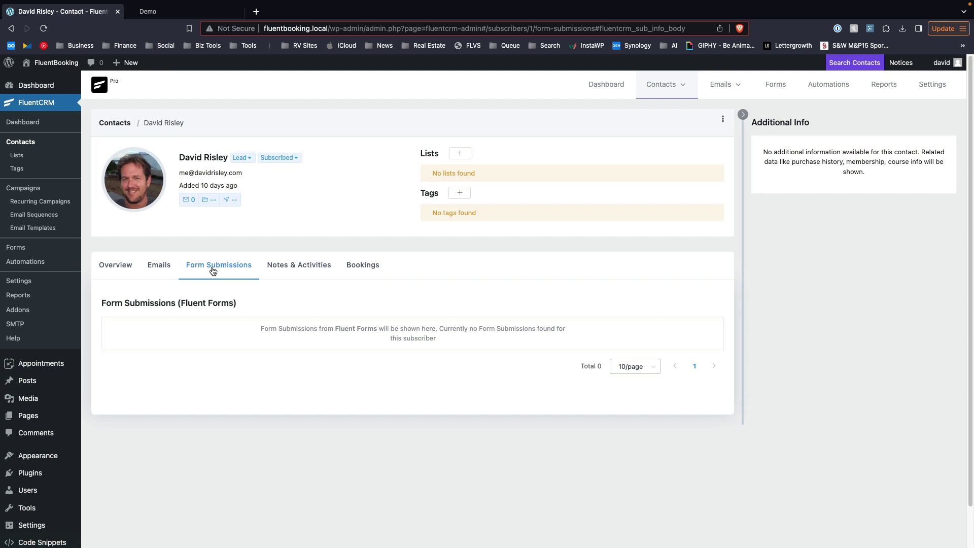
pyautogui.click(367, 270)
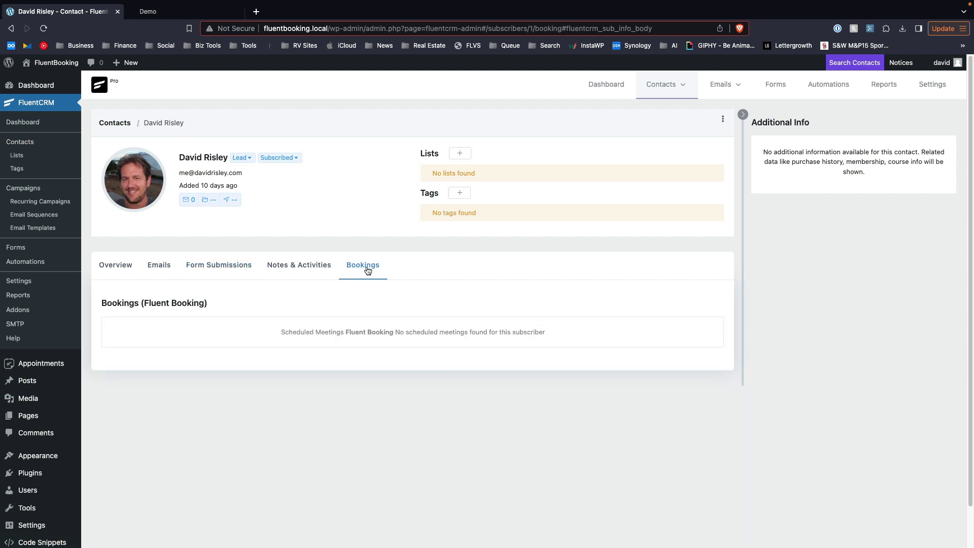